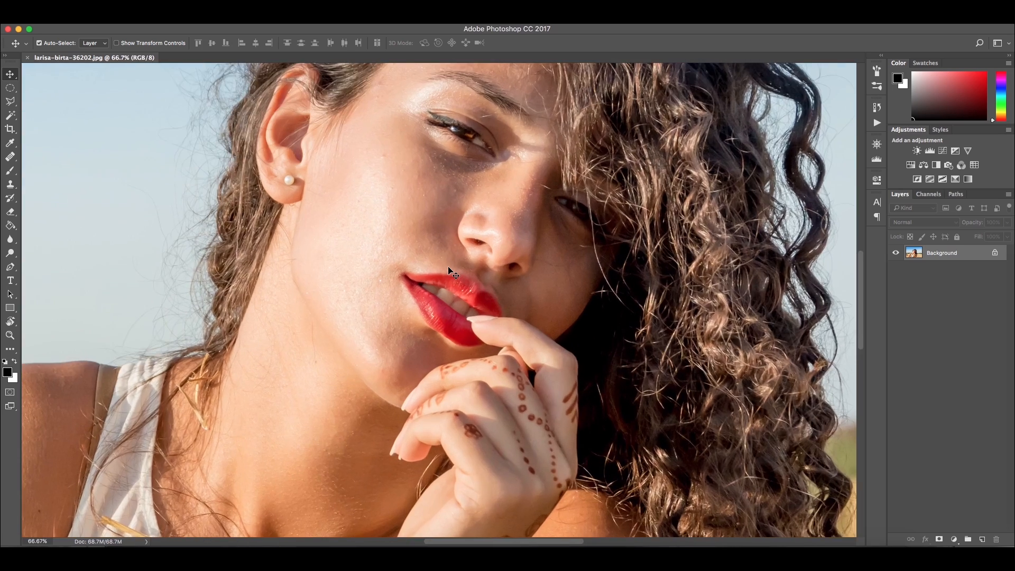
# Zoom in on the face and add a new empty layer above the background
pyautogui.moveTo(574, 215); pyautogui.dragTo(470, 350)
pyautogui.moveTo(340, 434); pyautogui.dragTo(415, 400)
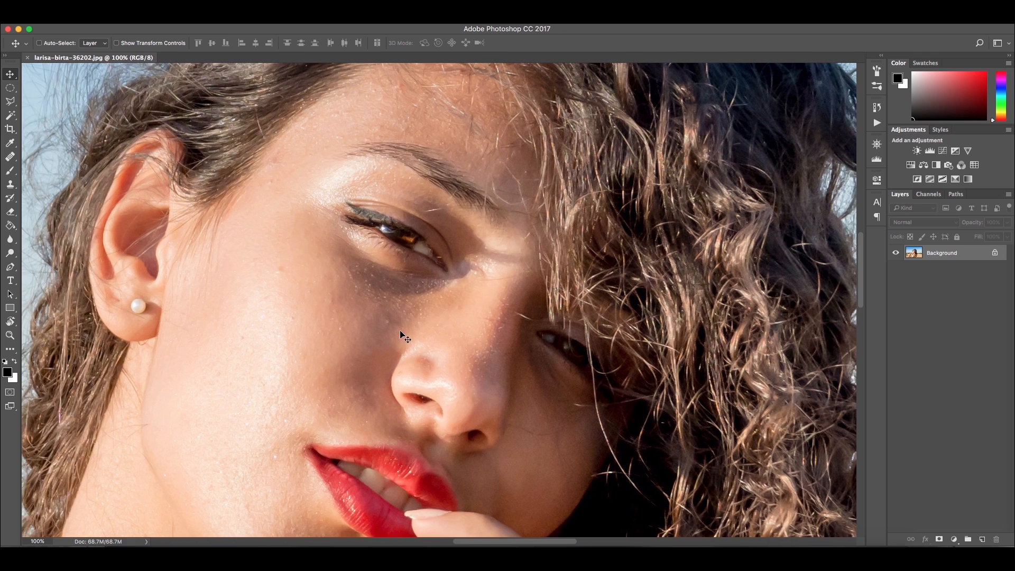
pyautogui.moveTo(314, 386); pyautogui.dragTo(281, 338)
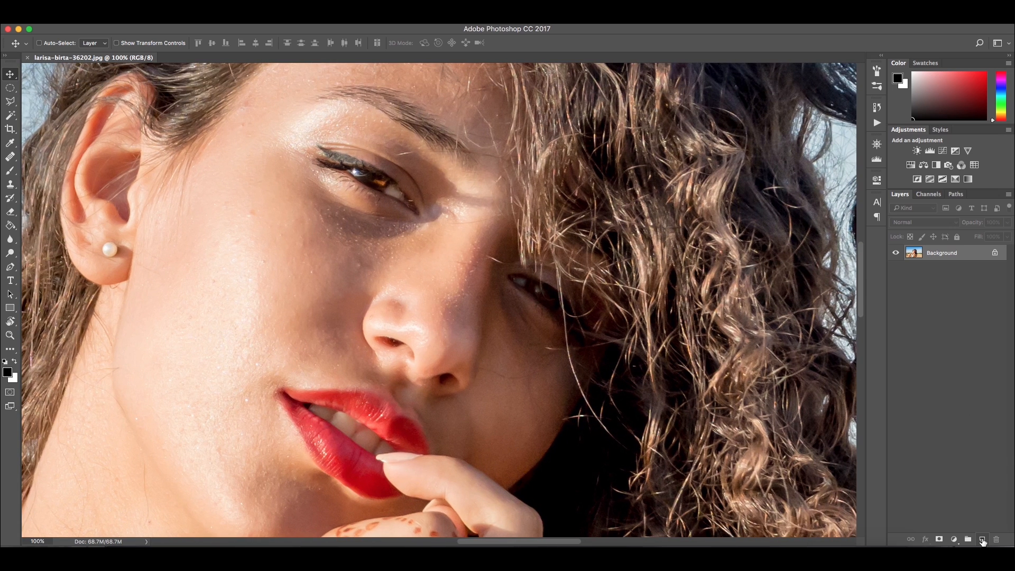
pyautogui.click(982, 540)
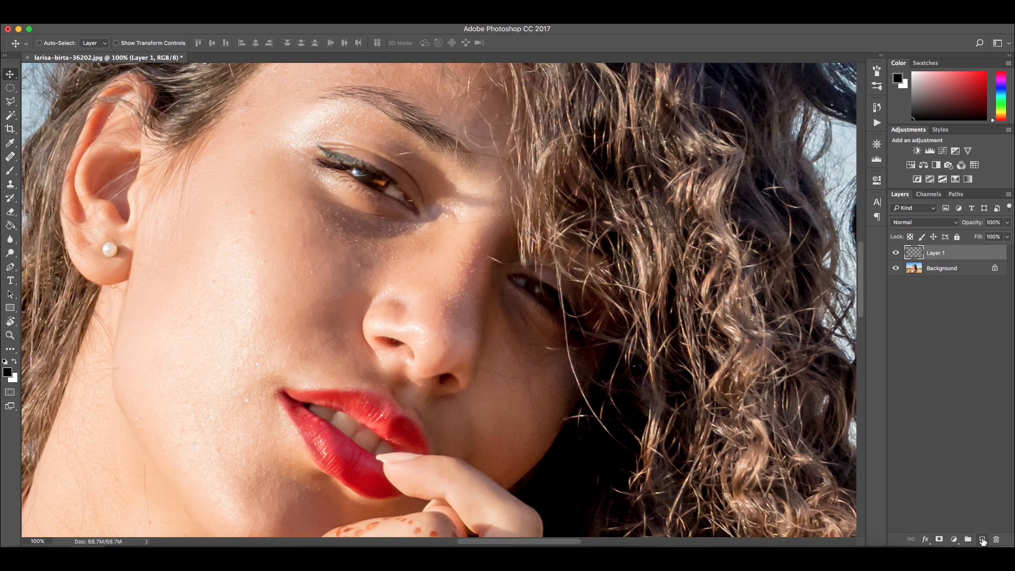
# Choose the Healing Brush sampling Current & Below, enlarge it to 40, and heal spots under the eye
pyautogui.click(9, 158)
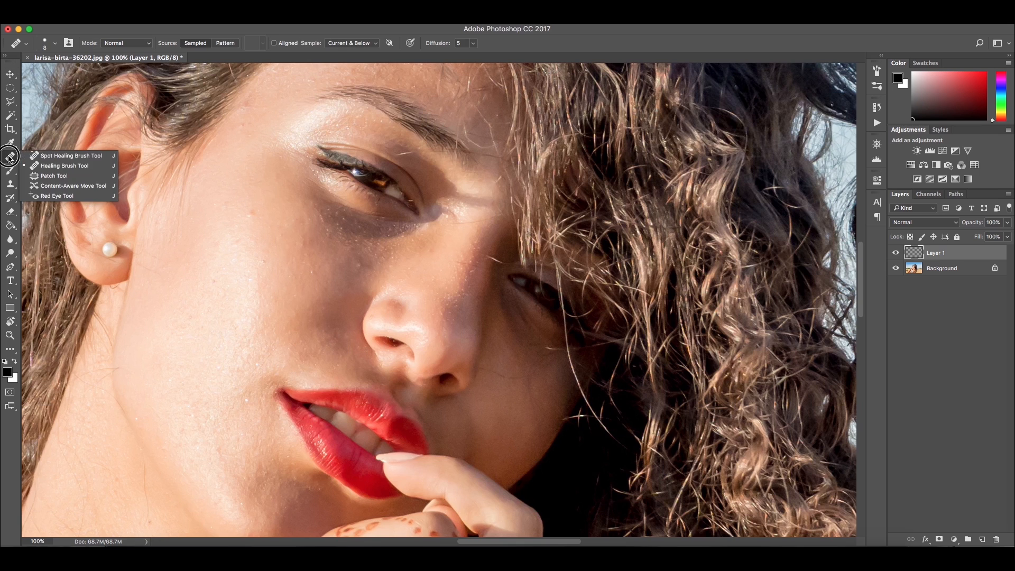
pyautogui.click(62, 166)
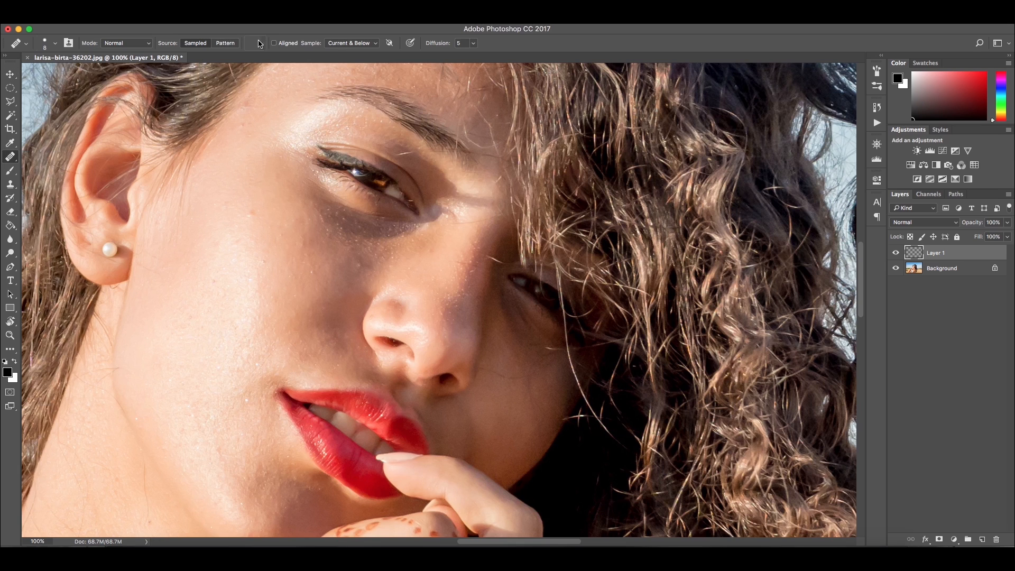
pyautogui.click(363, 44)
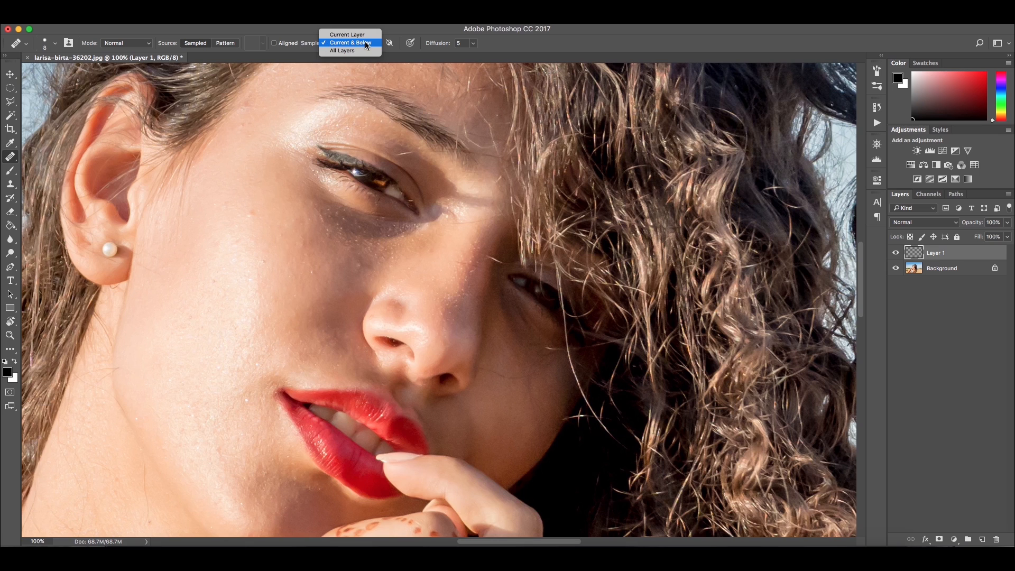
pyautogui.click(367, 44)
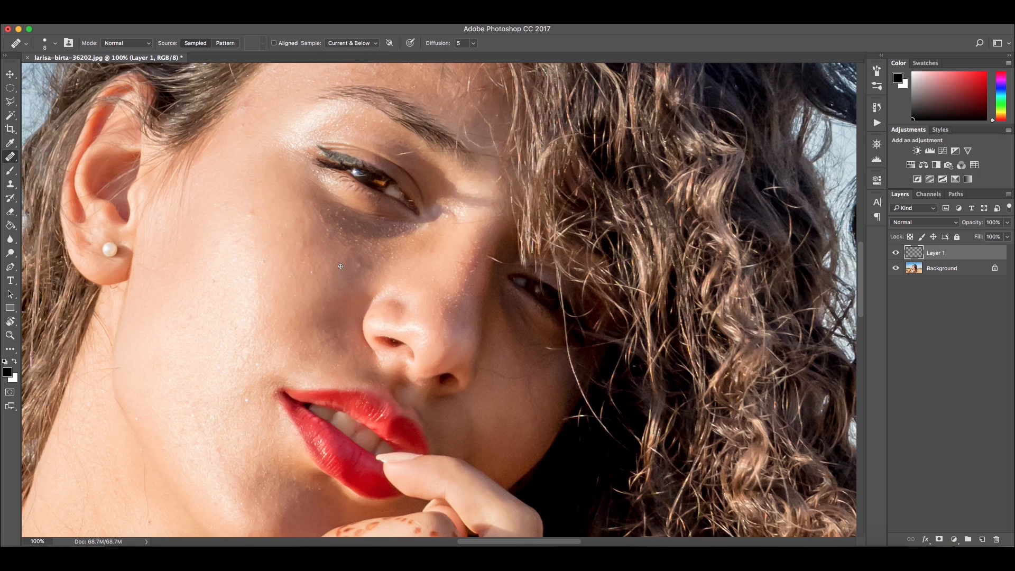
pyautogui.press(']')
pyautogui.press(']')
pyautogui.press(']')
pyautogui.press(']')
pyautogui.keyDown('alt'); pyautogui.click(275, 182); pyautogui.keyUp('alt')
pyautogui.moveTo(327, 206); pyautogui.dragTo(373, 252)
pyautogui.click(307, 239)
pyautogui.click(346, 249)
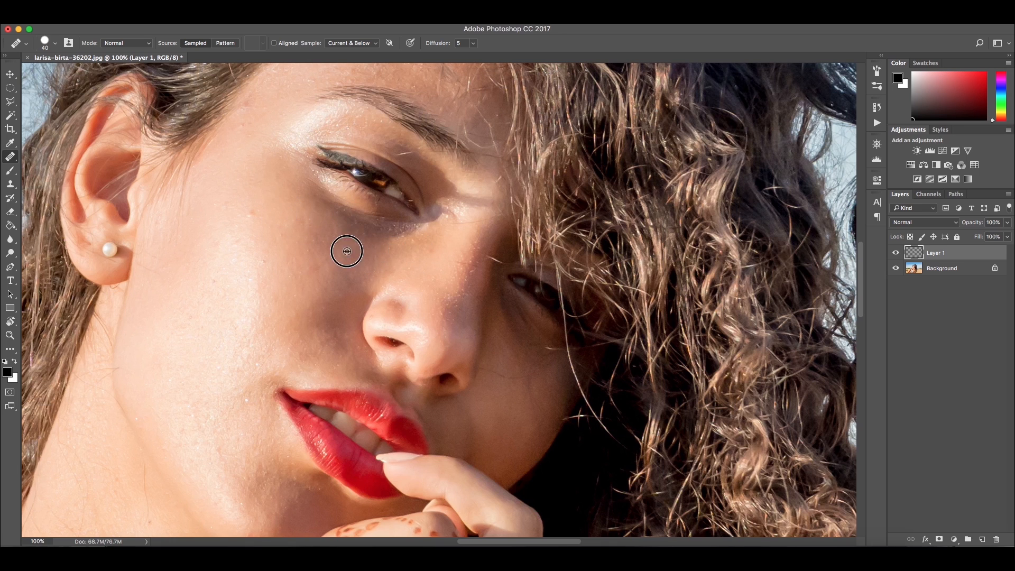
# Heal blemishes across the cheek and jaw on the new layer
pyautogui.moveTo(284, 263); pyautogui.dragTo(261, 263)
pyautogui.keyDown('alt'); pyautogui.click(296, 229); pyautogui.keyUp('alt')
pyautogui.keyDown('alt'); pyautogui.click(259, 198); pyautogui.keyUp('alt')
pyautogui.moveTo(288, 231)
pyautogui.mouseDown()
pyautogui.moveTo(265, 190)
pyautogui.moveTo(251, 303)
pyautogui.mouseUp()
pyautogui.moveTo(211, 268)
pyautogui.mouseDown()
pyautogui.moveTo(179, 352)
pyautogui.moveTo(179, 342)
pyautogui.mouseUp()
pyautogui.keyDown('alt'); pyautogui.click(214, 334); pyautogui.keyUp('alt')
pyautogui.click(237, 369)
pyautogui.keyDown('alt'); pyautogui.click(199, 359); pyautogui.keyUp('alt')
pyautogui.moveTo(258, 421); pyautogui.dragTo(228, 341)
pyautogui.click(226, 389)
pyautogui.moveTo(229, 385)
pyautogui.mouseDown()
pyautogui.moveTo(167, 384)
pyautogui.moveTo(138, 424)
pyautogui.mouseUp()
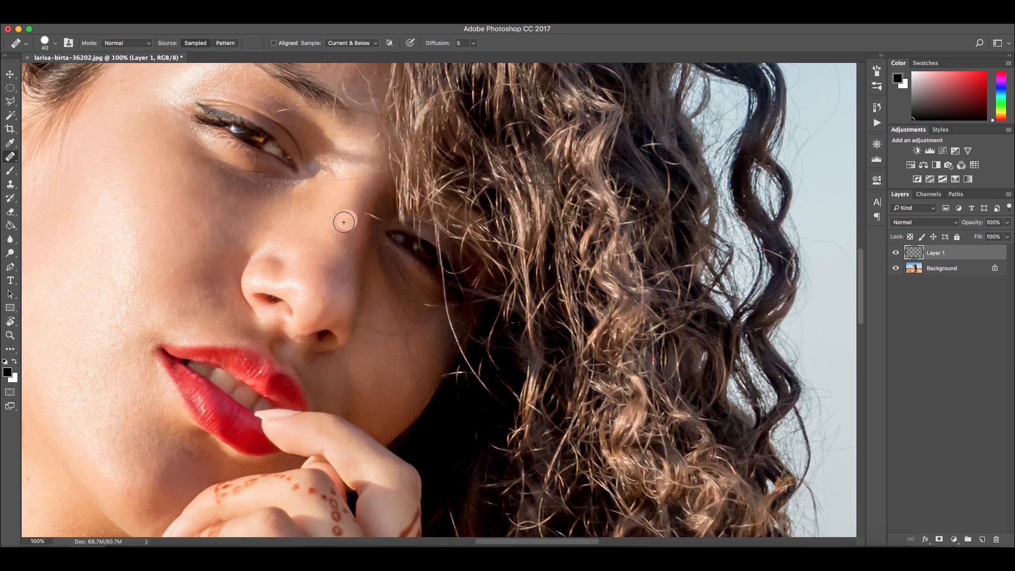
# Heal the remaining blemishes on the upper cheek and temple
pyautogui.moveTo(345, 230); pyautogui.dragTo(395, 406)
pyautogui.moveTo(191, 230); pyautogui.dragTo(160, 254)
pyautogui.keyDown('alt'); pyautogui.click(221, 230); pyautogui.keyUp('alt')
pyautogui.click(242, 214)
pyautogui.keyDown('alt'); pyautogui.click(215, 217); pyautogui.keyUp('alt')
pyautogui.keyDown('alt'); pyautogui.click(215, 218); pyautogui.keyUp('alt')
pyautogui.click(228, 206)
pyautogui.keyDown('alt'); pyautogui.click(191, 247); pyautogui.keyUp('alt')
pyautogui.click(196, 221)
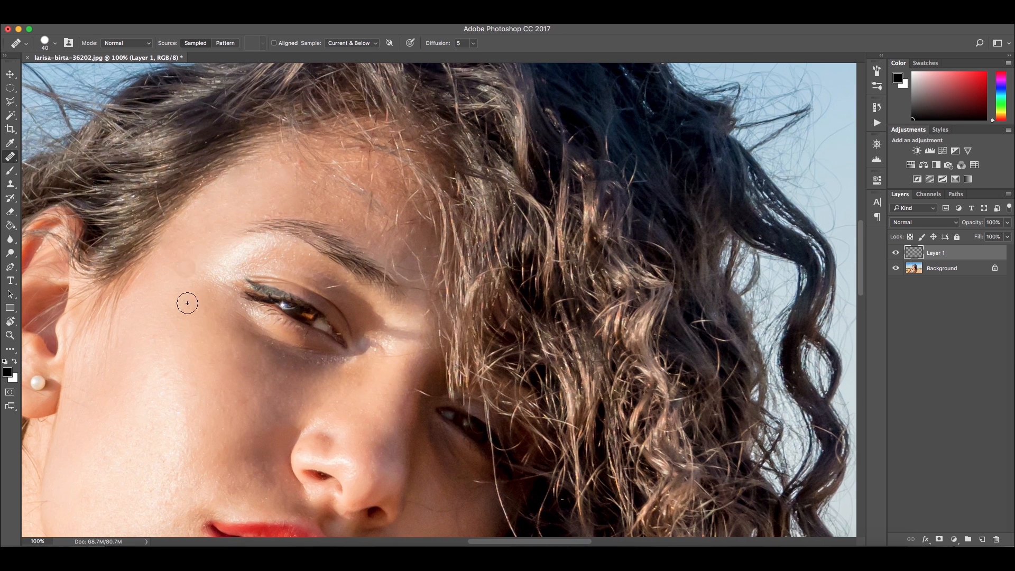
pyautogui.moveTo(315, 292); pyautogui.dragTo(352, 158)
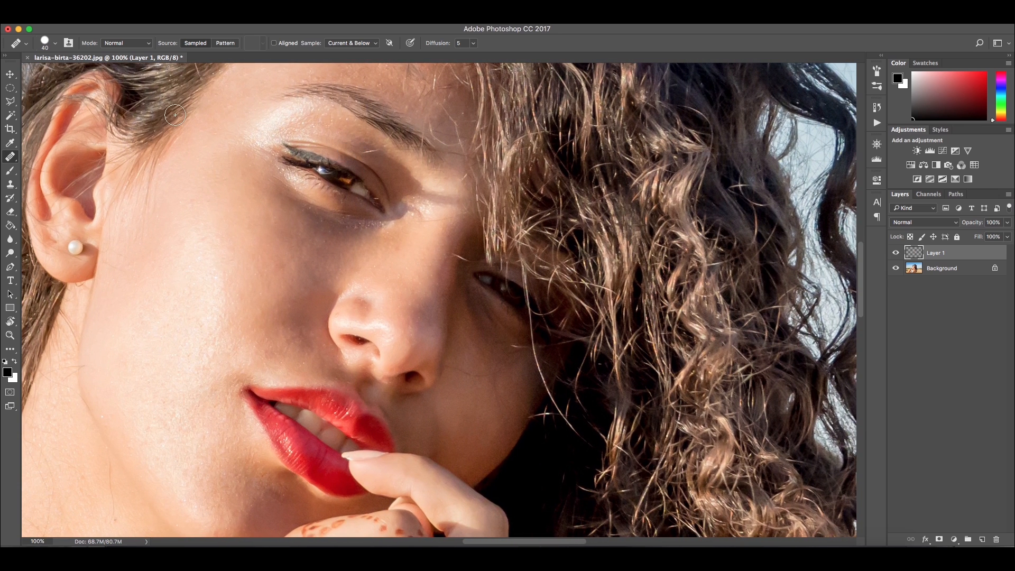
# Rename the healing layer Retouch
pyautogui.click(10, 74)
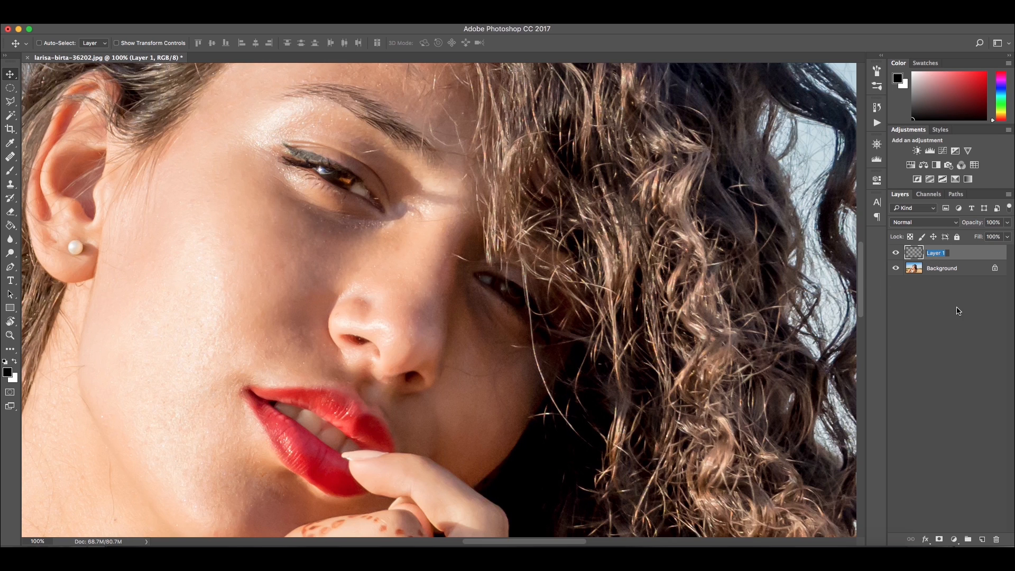
pyautogui.write('R')
pyautogui.press('Return')
# Add a Curves adjustment layer named Low Level
pyautogui.click(953, 538)
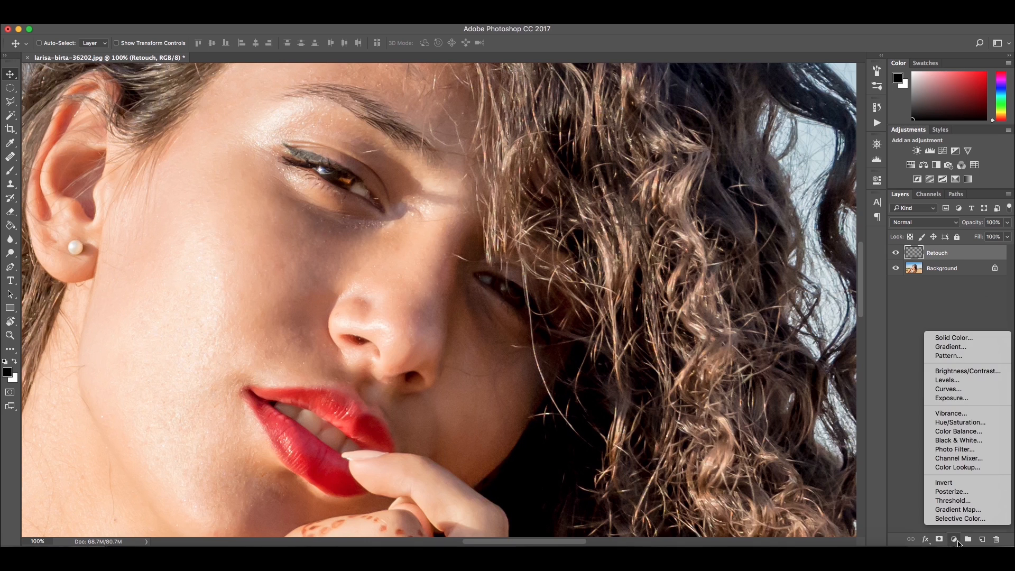
pyautogui.click(949, 389)
pyautogui.doubleClick(964, 254)
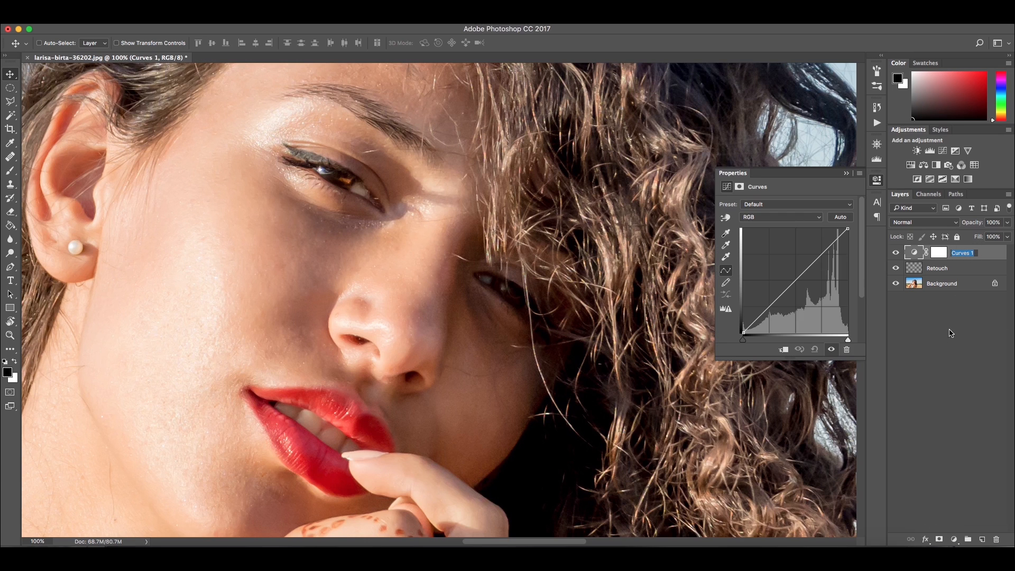
pyautogui.write('Low Level')
pyautogui.press('Return')
# Darken the Low Level curve by moving its black point inward, then invert its layer mask to black
pyautogui.moveTo(744, 334); pyautogui.dragTo(779, 340)
pyautogui.click(846, 173)
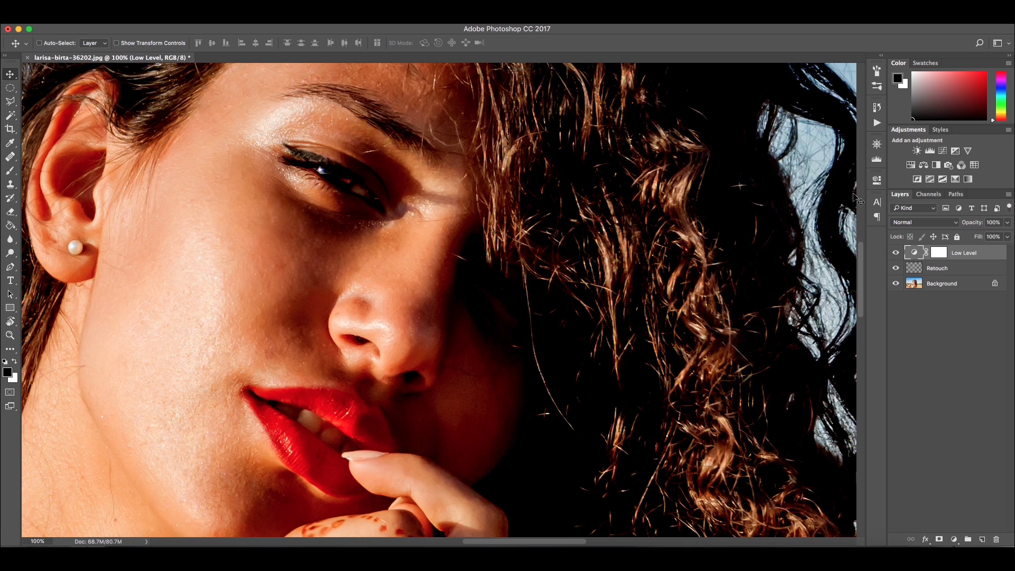
pyautogui.click(938, 253)
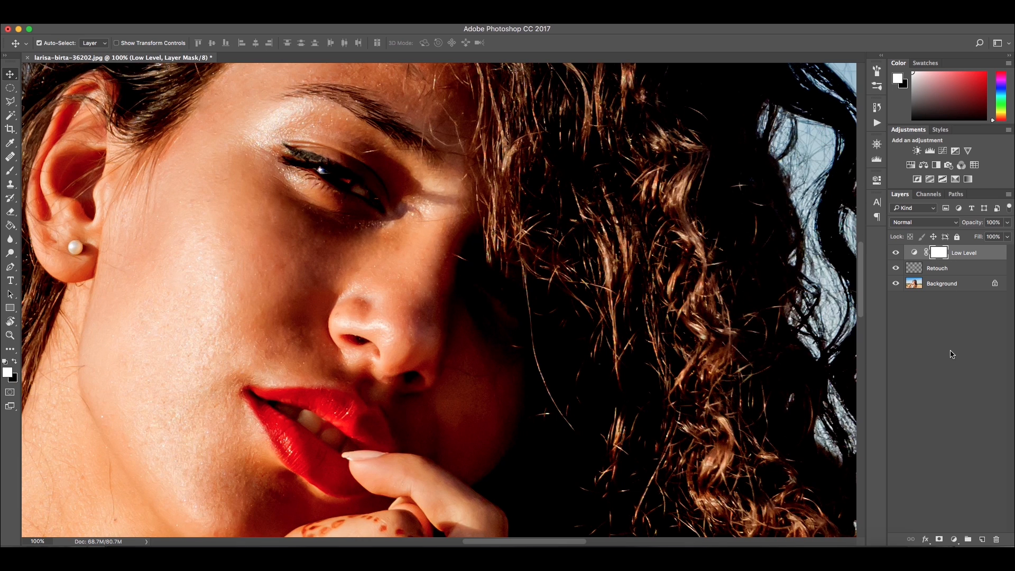
pyautogui.press('super+i')
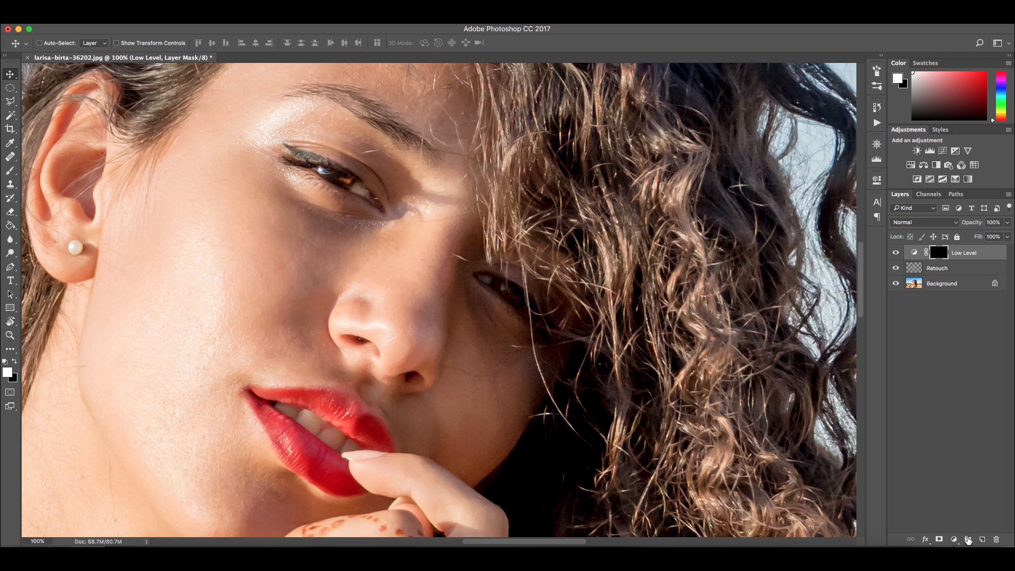
# Add a Curves adjustment layer named High Level
pyautogui.click(954, 539)
pyautogui.click(940, 312)
pyautogui.write('High Level')
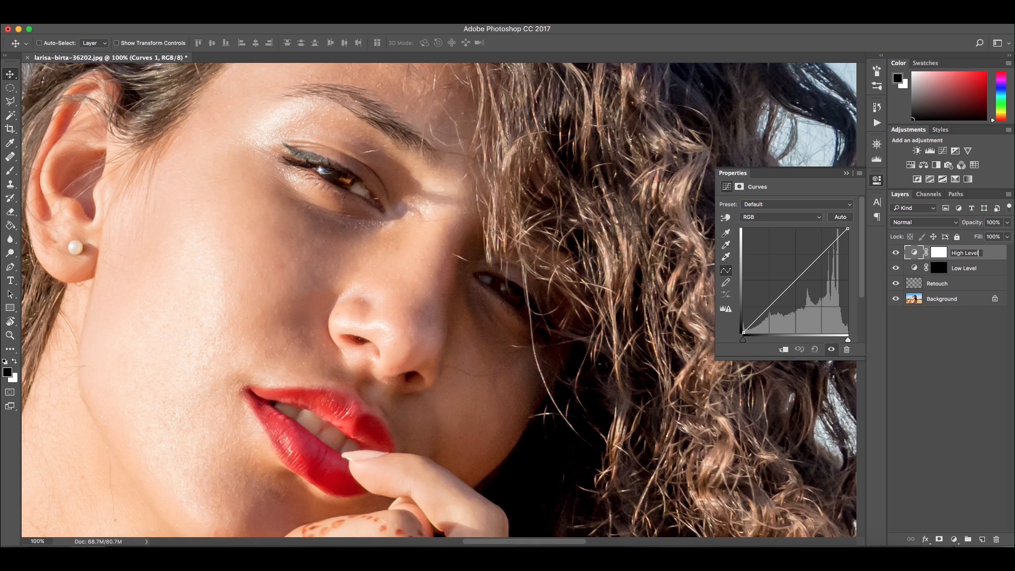
pyautogui.press('Return')
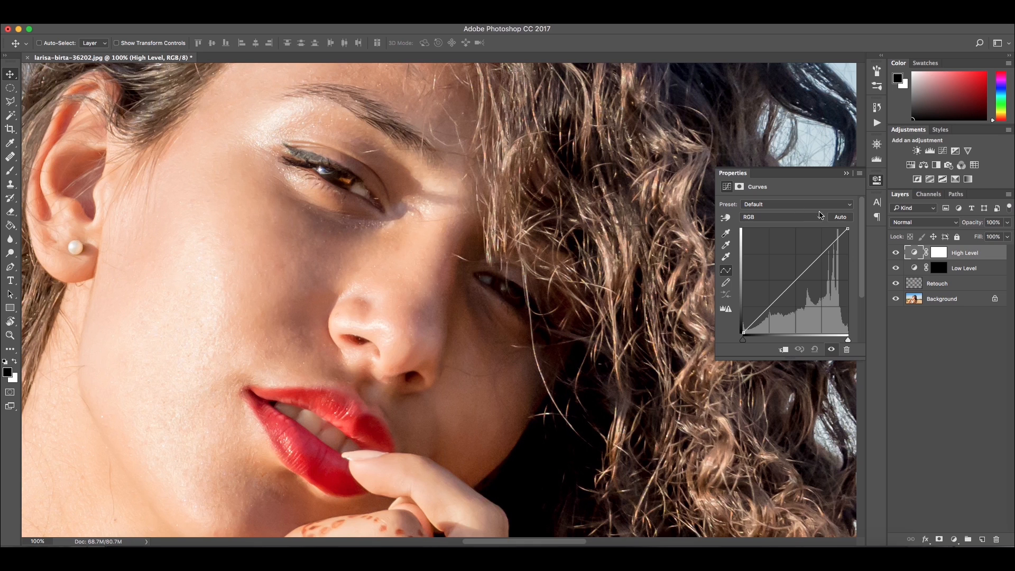
# Brighten the High Level curve by moving its white point inward, then invert its layer mask to black
pyautogui.moveTo(849, 229)
pyautogui.mouseDown()
pyautogui.moveTo(824, 211)
pyautogui.moveTo(823, 236)
pyautogui.moveTo(835, 235)
pyautogui.moveTo(833, 223)
pyautogui.mouseUp()
pyautogui.click(933, 255)
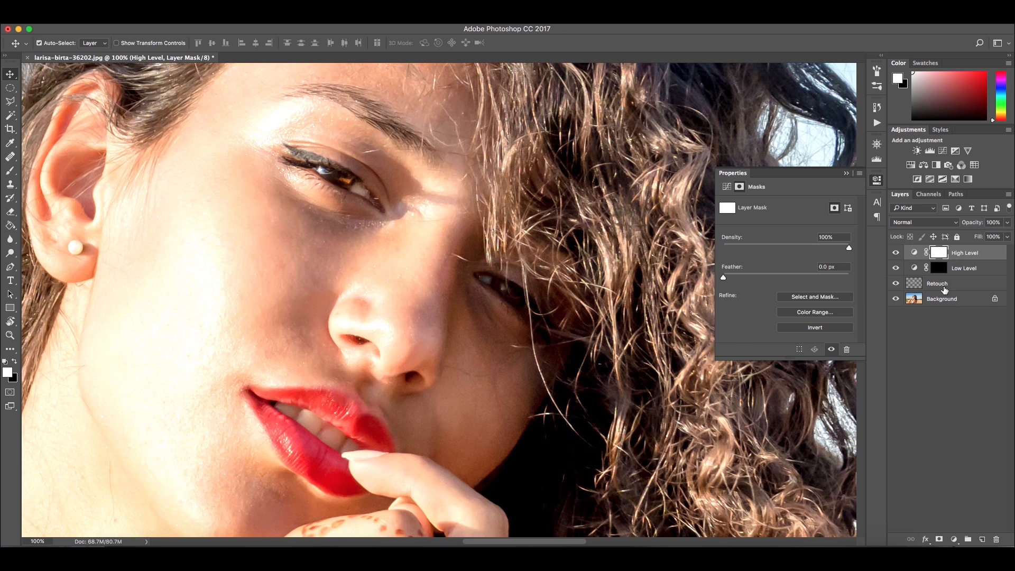
pyautogui.press('super+i')
# Add a Brightness/Contrast adjustment layer and name it Light
pyautogui.click(954, 539)
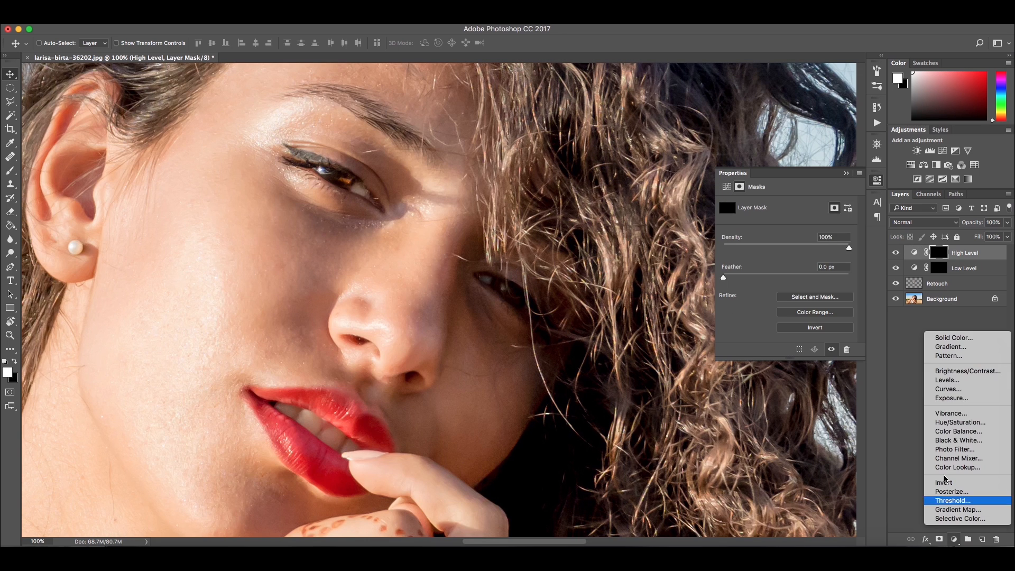
pyautogui.click(954, 370)
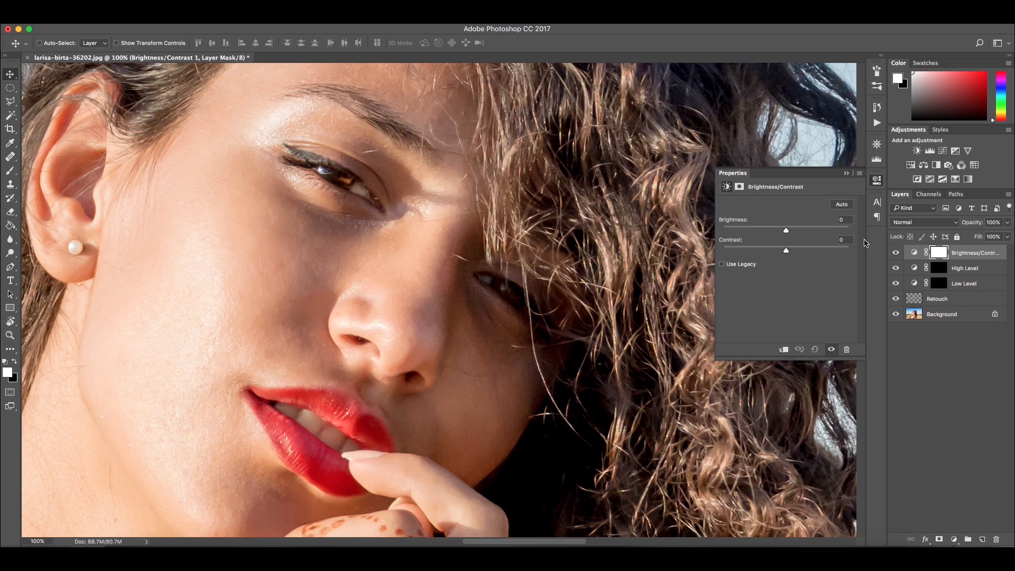
pyautogui.doubleClick(962, 254)
pyautogui.write('HELP!')
pyautogui.press('Return')
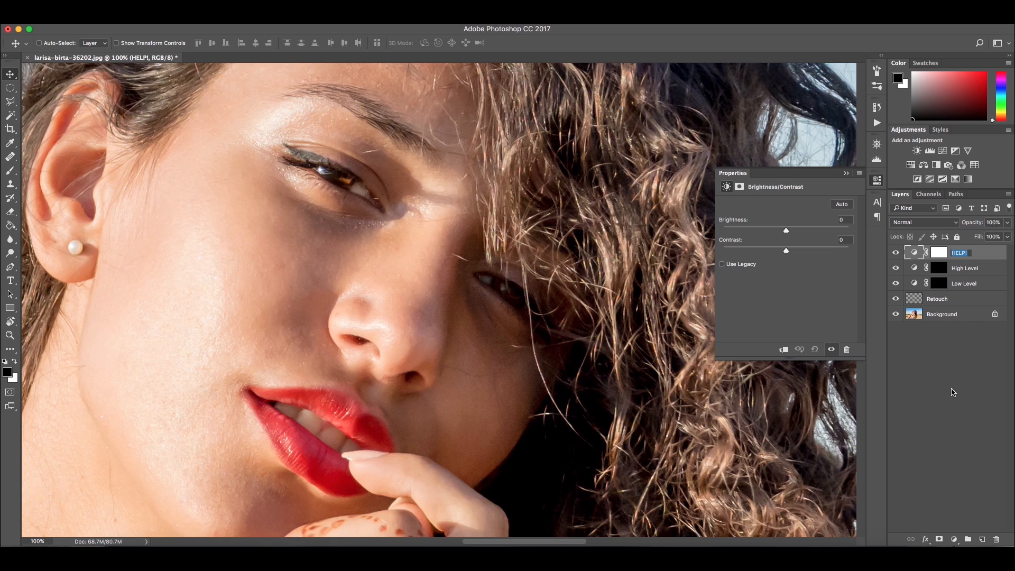
pyautogui.write('Light')
pyautogui.press('Return')
# Add a Hue/Saturation adjustment layer named Saturation
pyautogui.click(954, 539)
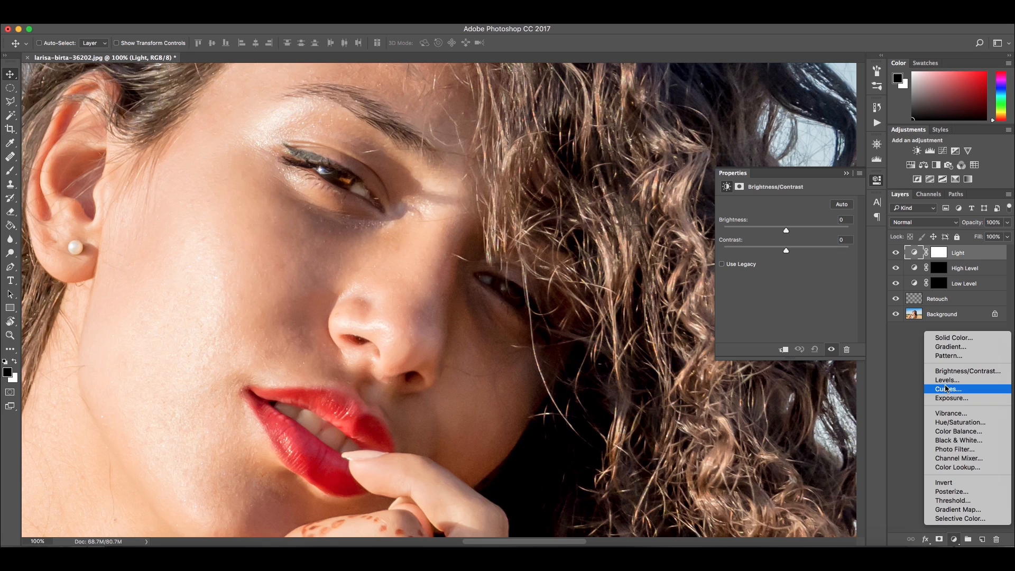
pyautogui.click(959, 422)
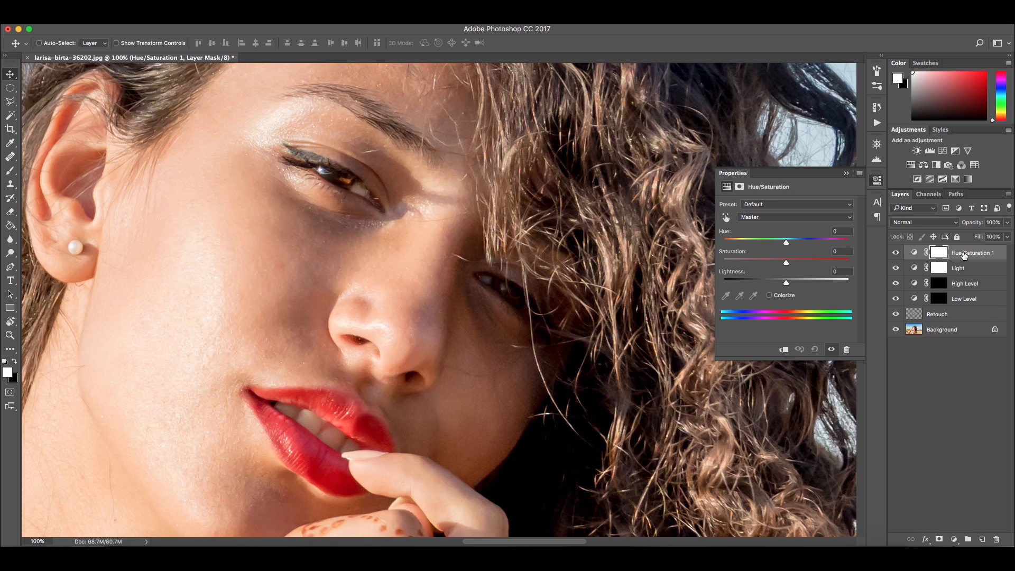
pyautogui.doubleClick(963, 253)
pyautogui.write('Saturat')
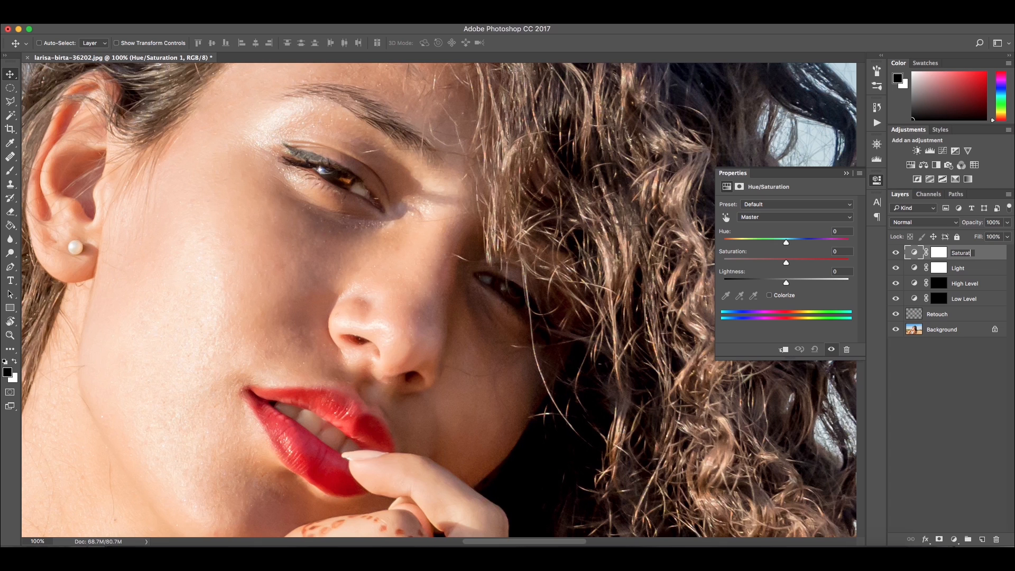
pyautogui.press('Return')
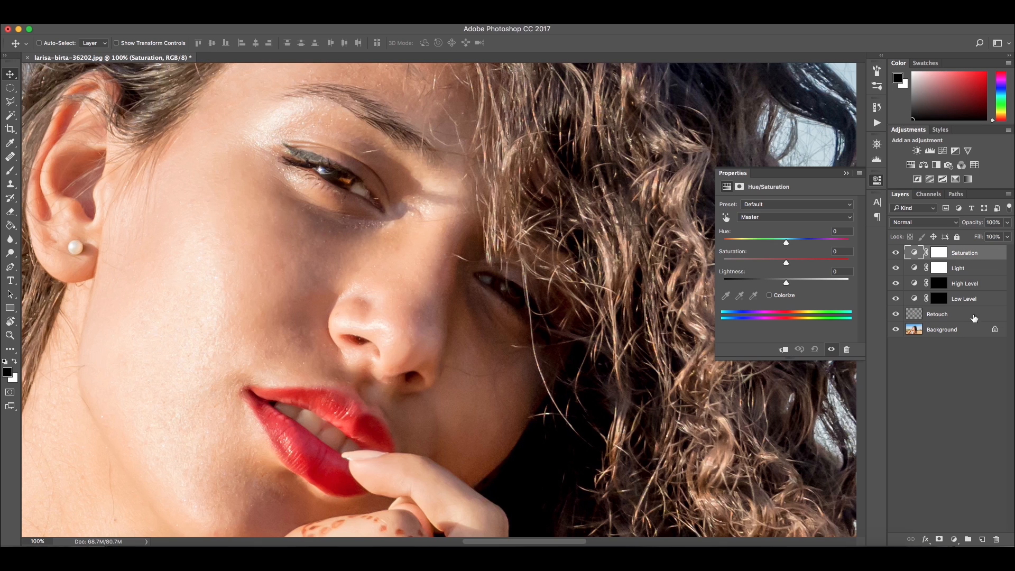
# Group the Saturation and Light layers and name the group HELP!
pyautogui.keyDown('shift'); pyautogui.click(977, 269); pyautogui.keyUp('shift')
pyautogui.hotkey('ctrl', 'g')
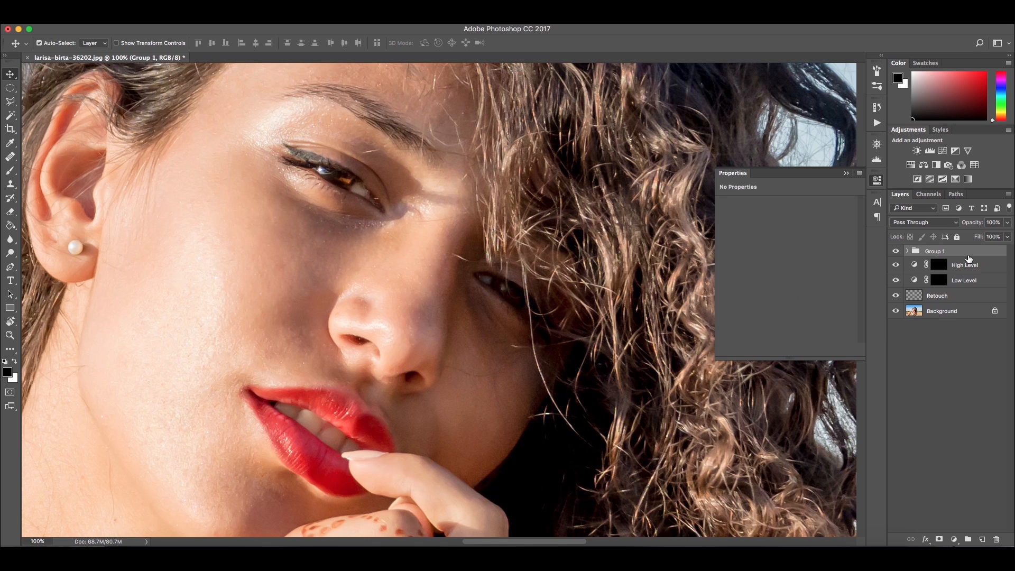
pyautogui.write('HELP!')
pyautogui.press('Return')
# Set the Saturation layer's saturation to -100 inside the HELP! group
pyautogui.click(907, 251)
pyautogui.click(970, 265)
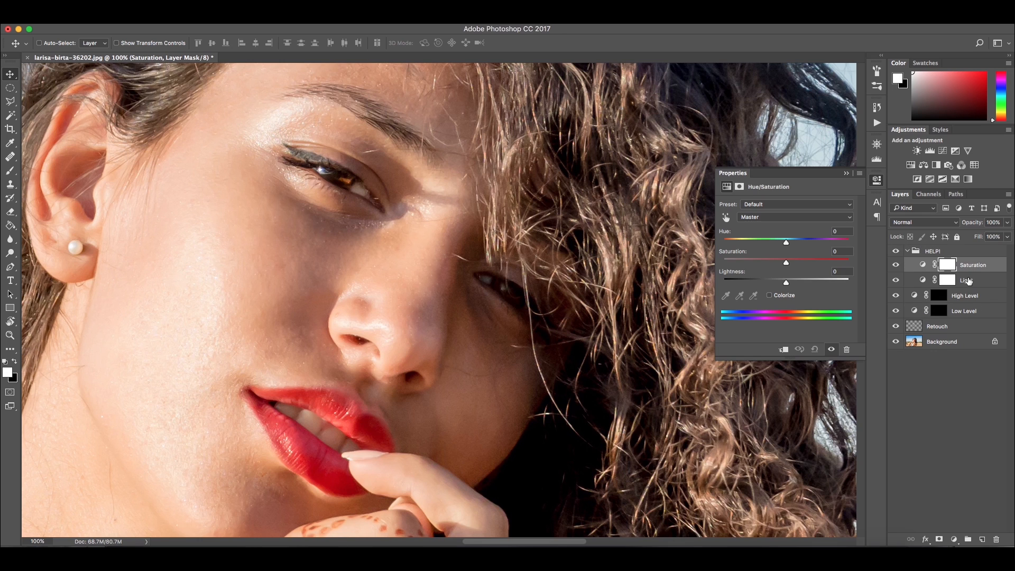
pyautogui.moveTo(786, 263); pyautogui.dragTo(723, 263)
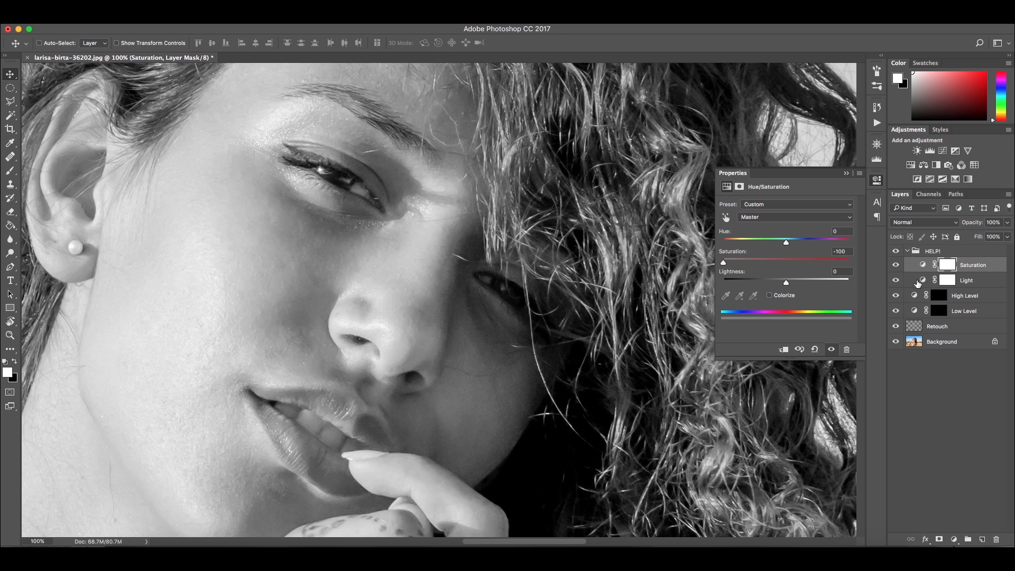
# Set the Light layer's contrast to 100
pyautogui.click(918, 282)
pyautogui.moveTo(787, 253); pyautogui.dragTo(850, 252)
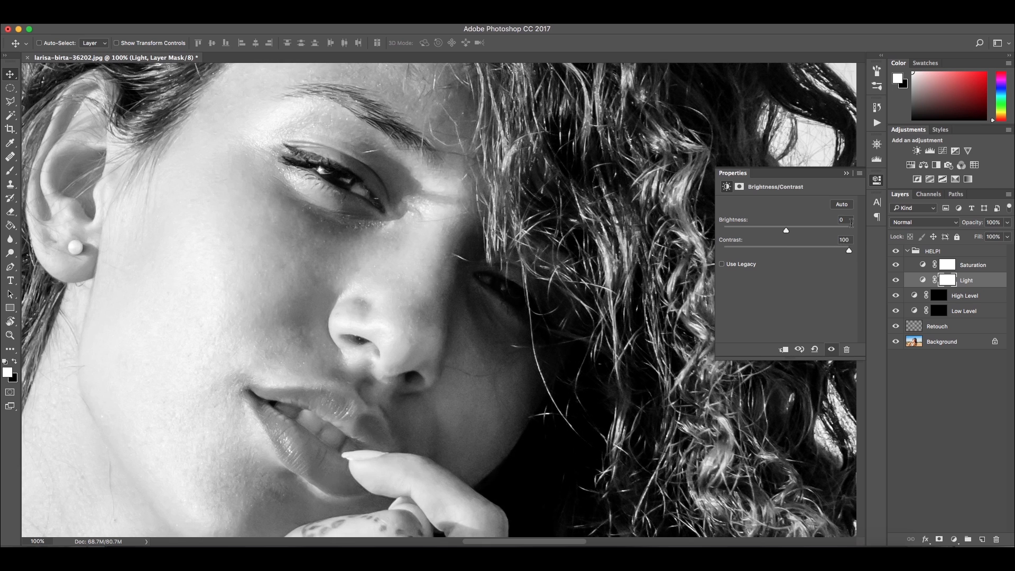
pyautogui.click(846, 173)
# Select the High Level layer mask and paint white with a soft brush at 5% opacity along the nose bridge
pyautogui.click(908, 253)
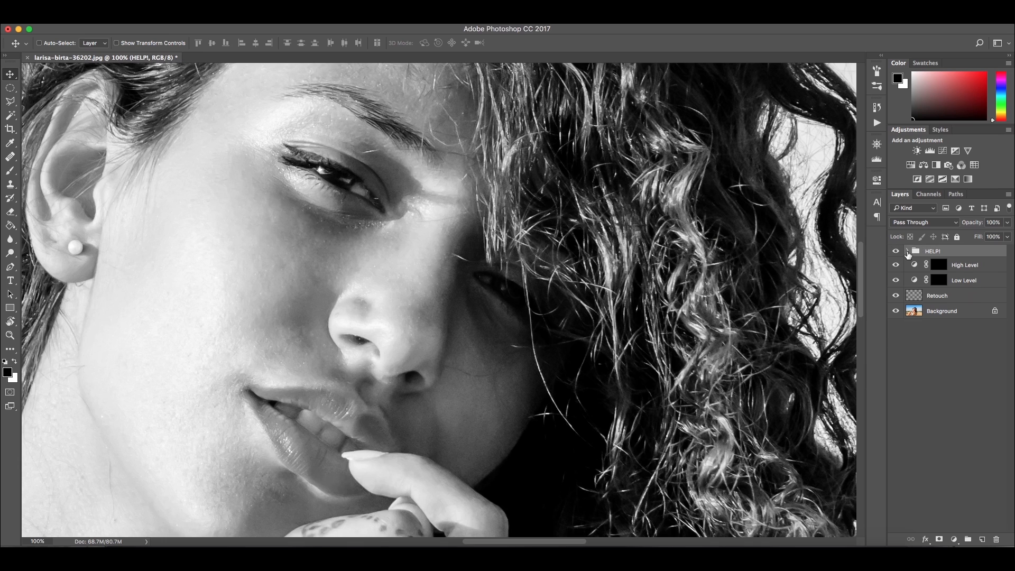
pyautogui.click(939, 266)
pyautogui.press('x')
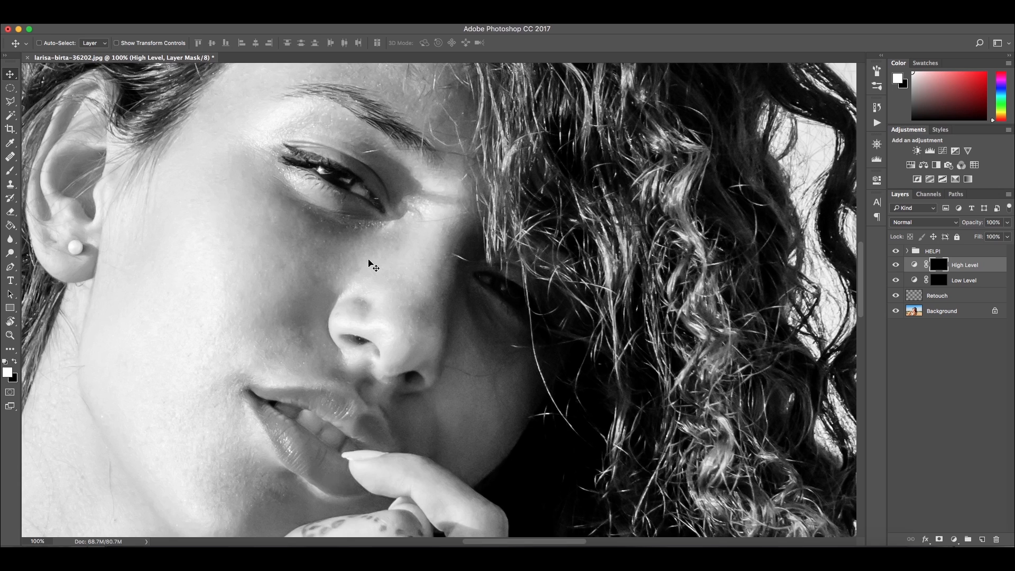
pyautogui.press('b')
pyautogui.press('[')
pyautogui.press('[')
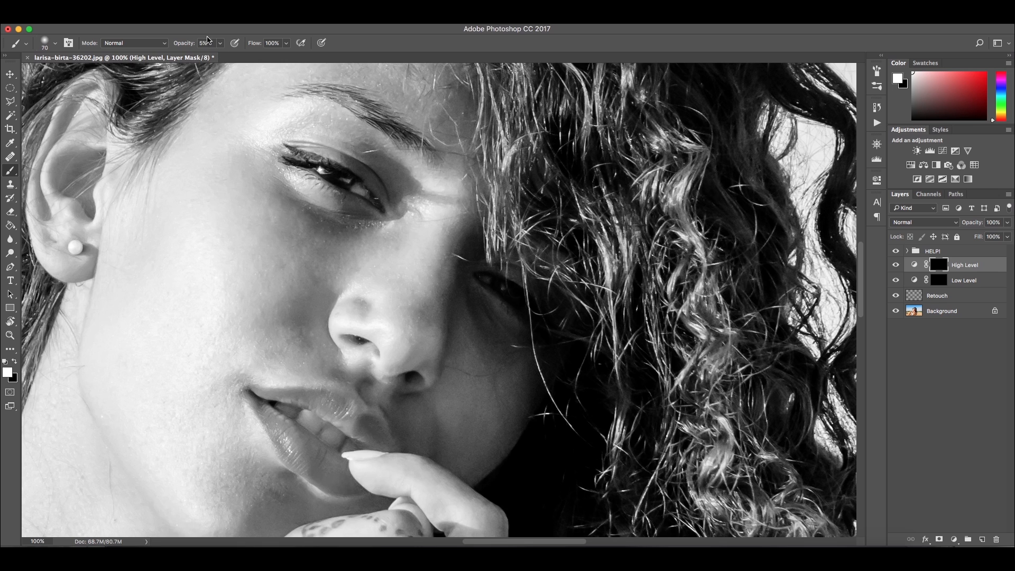
pyautogui.press('super+plus')
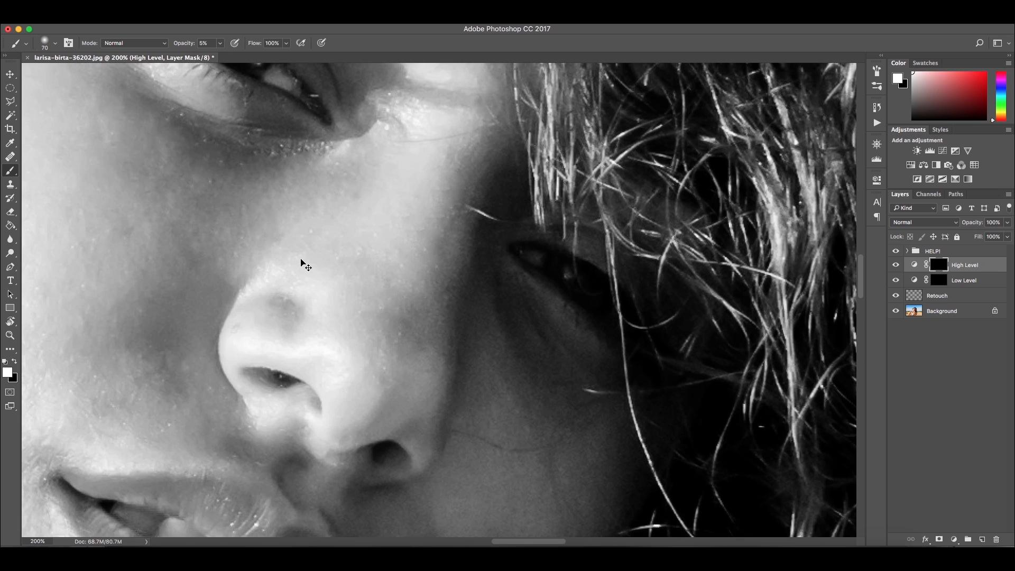
pyautogui.press('super+plus')
pyautogui.moveTo(300, 259); pyautogui.dragTo(408, 282)
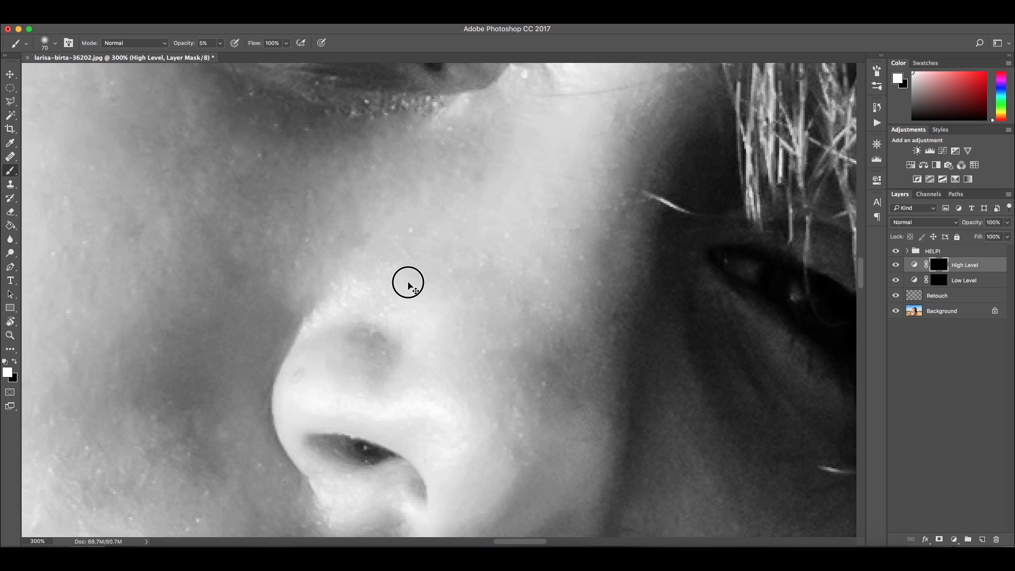
# Paint white with a smaller brush at 10% opacity over the nose tip on the High Level mask
pyautogui.press('[')
pyautogui.press('[')
pyautogui.press('[')
pyautogui.press('[')
pyautogui.press('[')
pyautogui.press('[')
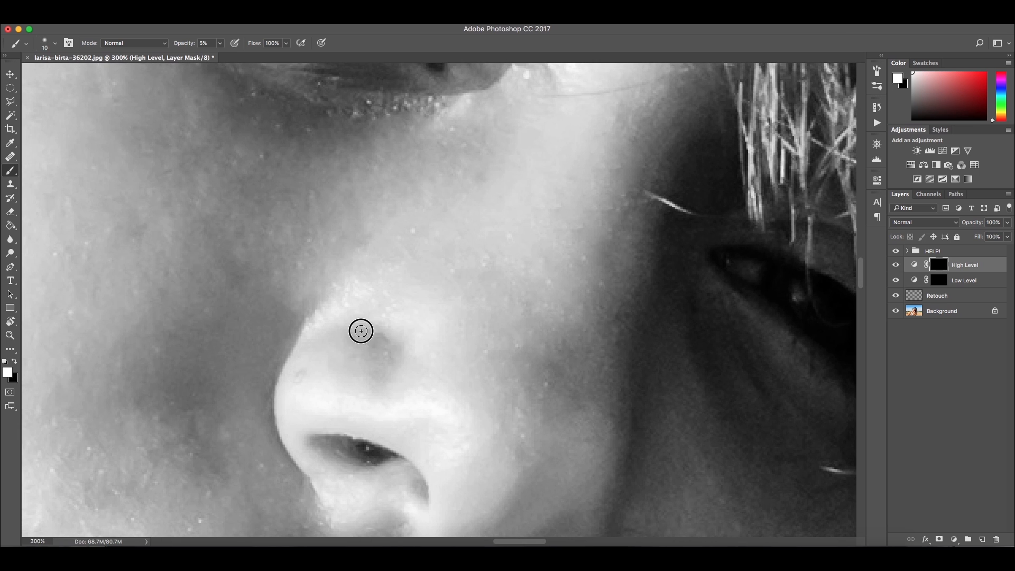
pyautogui.moveTo(373, 345)
pyautogui.mouseDown()
pyautogui.moveTo(363, 327)
pyautogui.moveTo(354, 339)
pyautogui.moveTo(365, 343)
pyautogui.moveTo(372, 381)
pyautogui.mouseUp()
pyautogui.press('1')
pyautogui.press('[')
pyautogui.moveTo(373, 340)
pyautogui.mouseDown()
pyautogui.moveTo(362, 329)
pyautogui.moveTo(384, 366)
pyautogui.mouseUp()
# Paint on the High Level mask to lighten the dark area below the eye
pyautogui.click(894, 266)
pyautogui.click(895, 266)
pyautogui.press(']')
pyautogui.press(']')
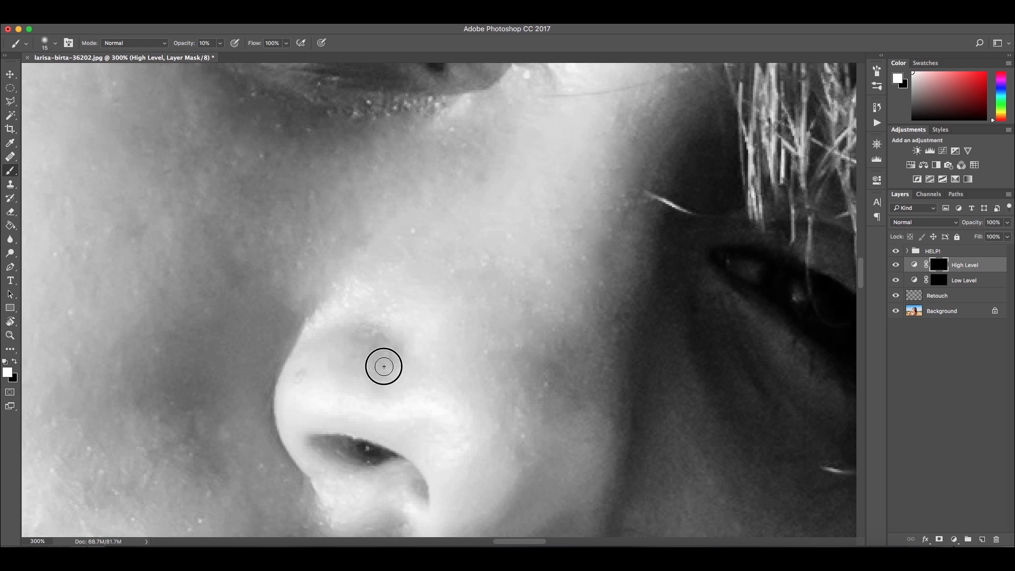
pyautogui.press(']')
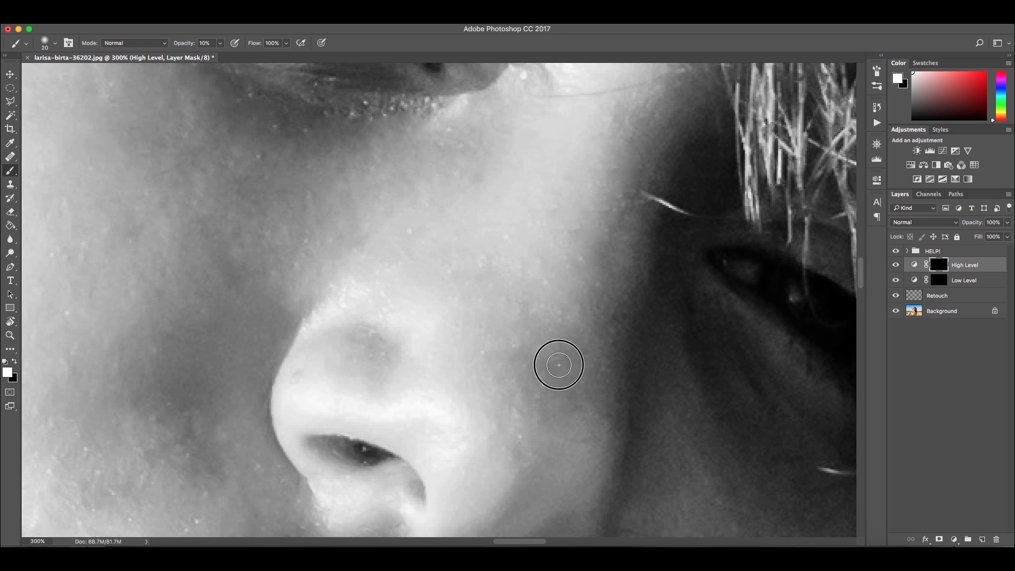
pyautogui.press('[')
pyautogui.press('[')
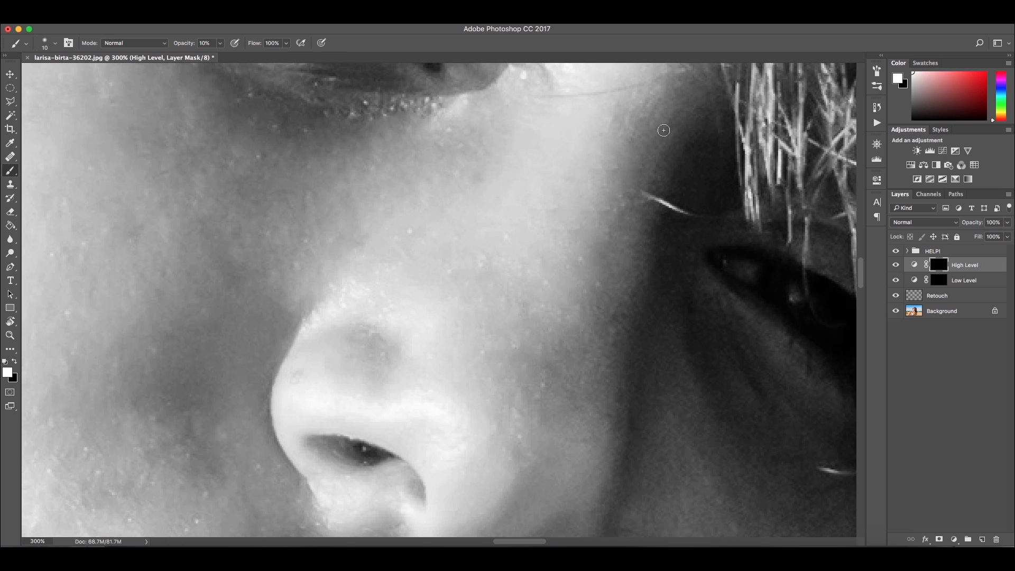
pyautogui.moveTo(663, 130); pyautogui.dragTo(548, 280)
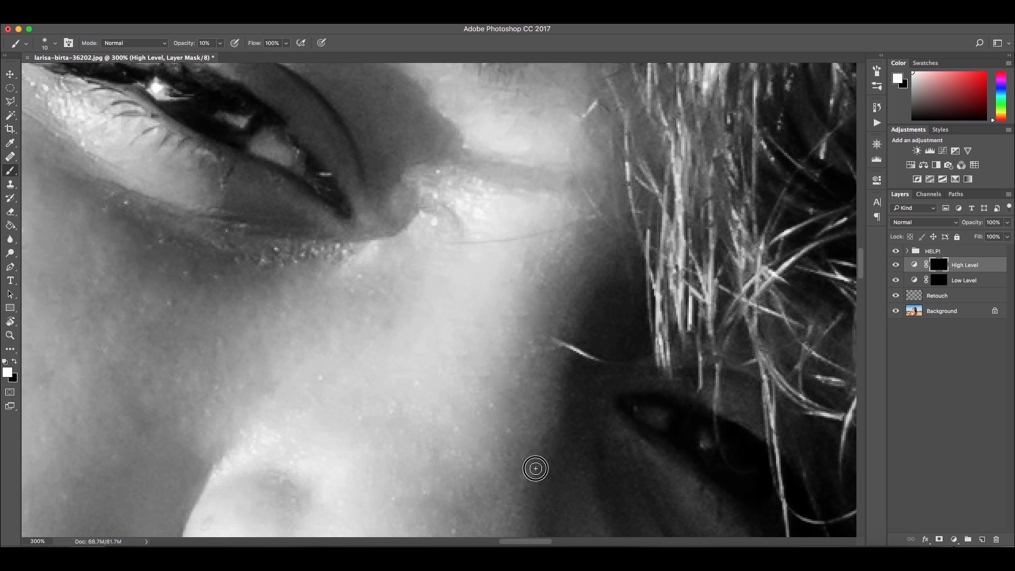
pyautogui.hscroll(-10, 534, 468)
pyautogui.scroll(3, 535, 468)
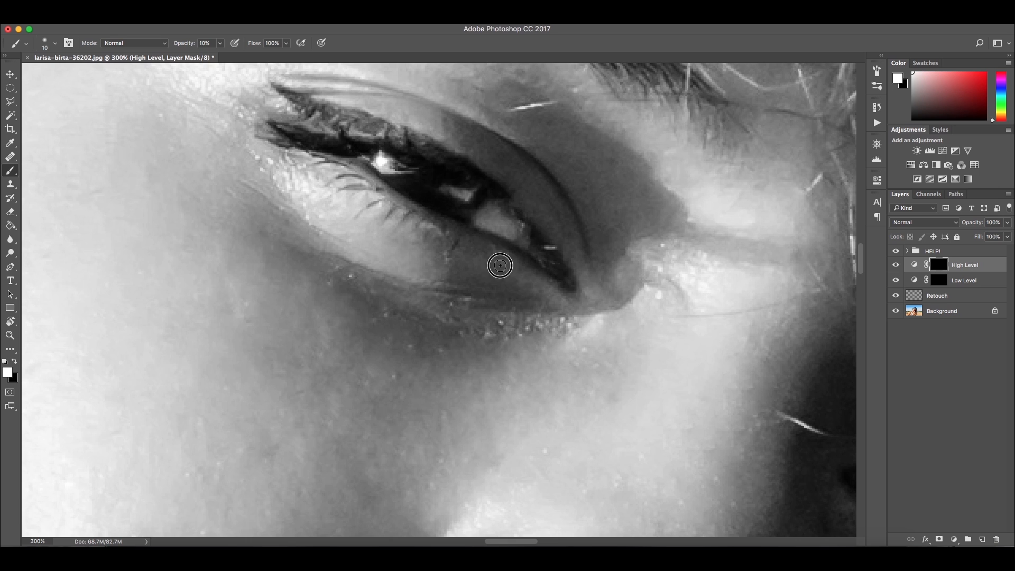
pyautogui.press(']')
pyautogui.moveTo(350, 337)
pyautogui.mouseDown()
pyautogui.moveTo(407, 330)
pyautogui.moveTo(441, 293)
pyautogui.moveTo(449, 324)
pyautogui.moveTo(478, 346)
pyautogui.mouseUp()
# Paint on the High Level mask over the cheek and side of the nose to lighten them
pyautogui.press('super+minus')
pyautogui.moveTo(464, 186)
pyautogui.mouseDown()
pyautogui.moveTo(444, 238)
pyautogui.moveTo(472, 268)
pyautogui.mouseUp()
pyautogui.moveTo(472, 252)
pyautogui.mouseDown()
pyautogui.moveTo(527, 288)
pyautogui.moveTo(609, 314)
pyautogui.moveTo(529, 347)
pyautogui.mouseUp()
pyautogui.moveTo(352, 385); pyautogui.dragTo(399, 212)
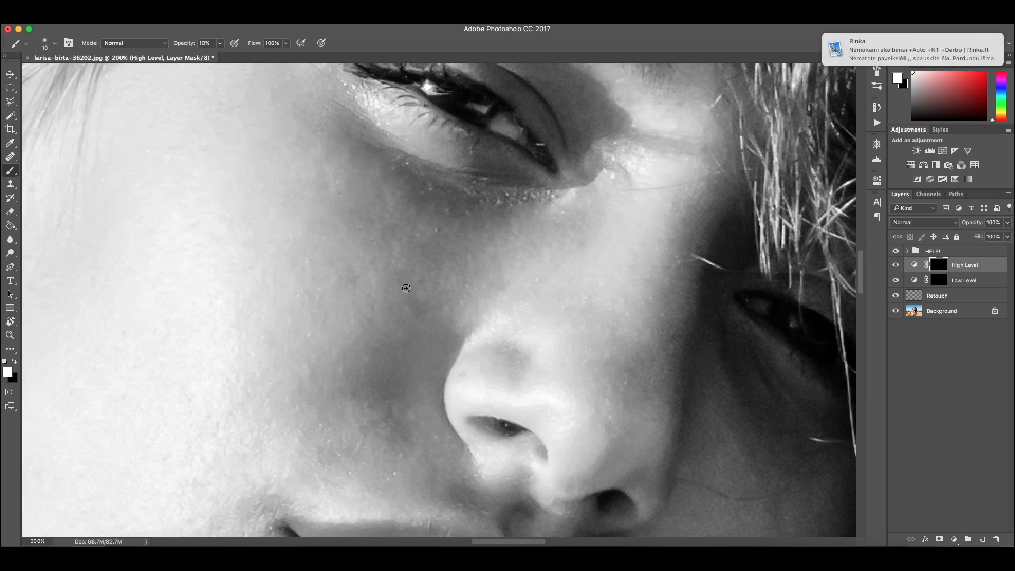
# Paint on the High Level mask to lighten the cheek beside the lips
pyautogui.press('[')
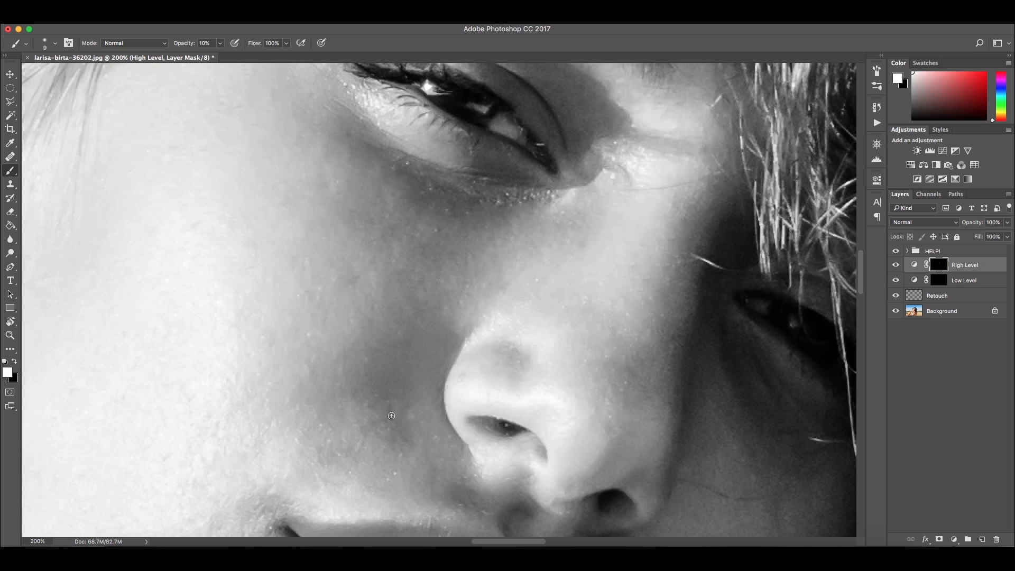
pyautogui.press(']')
pyautogui.press(']')
pyautogui.press(']')
pyautogui.press('[')
pyautogui.press('[')
pyautogui.press(']')
pyautogui.scroll(-5, 380, 346)
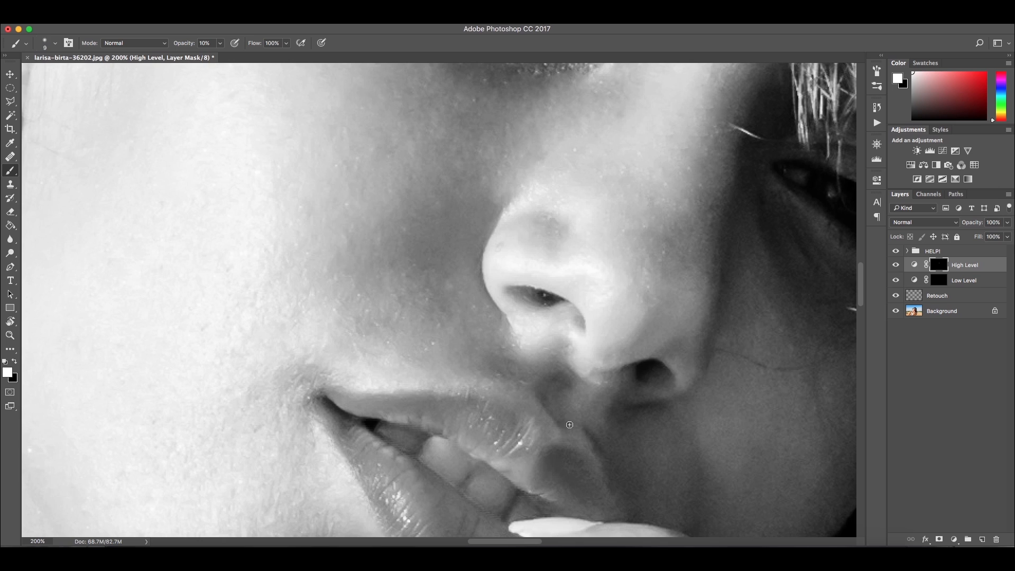
pyautogui.scroll(-5, 641, 459)
pyautogui.hscroll(-2, 641, 459)
pyautogui.press(']')
pyautogui.press(']')
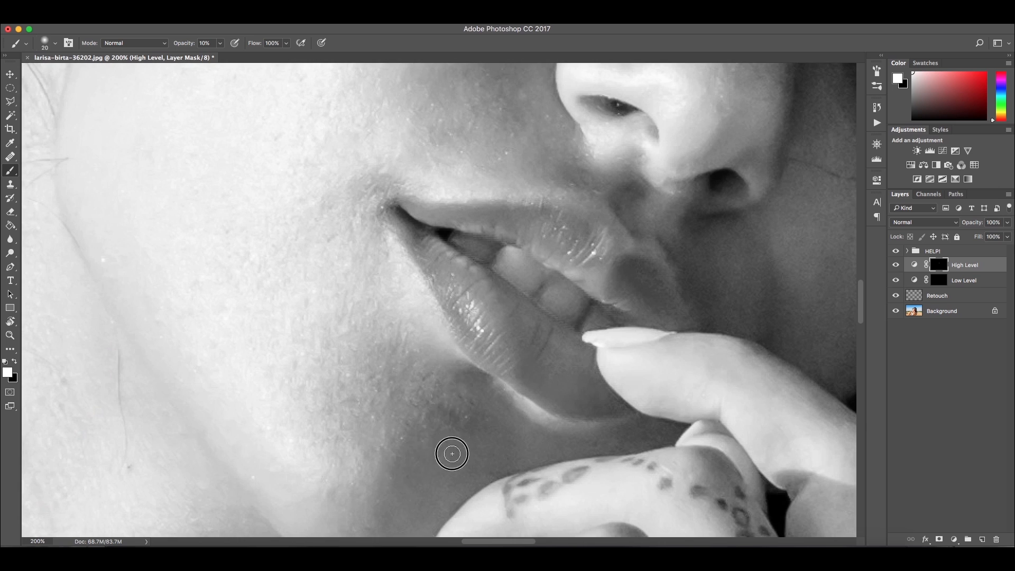
pyautogui.scroll(-3, 616, 431)
pyautogui.hscroll(-2, 616, 431)
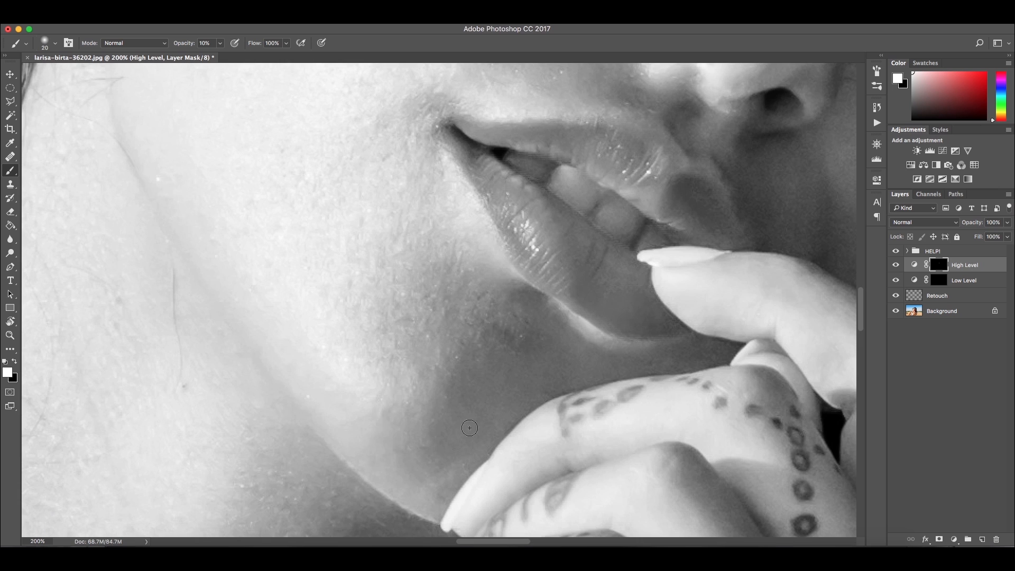
pyautogui.scroll(3, 446, 320)
pyautogui.hscroll(3, 446, 320)
pyautogui.scroll(8, 455, 326)
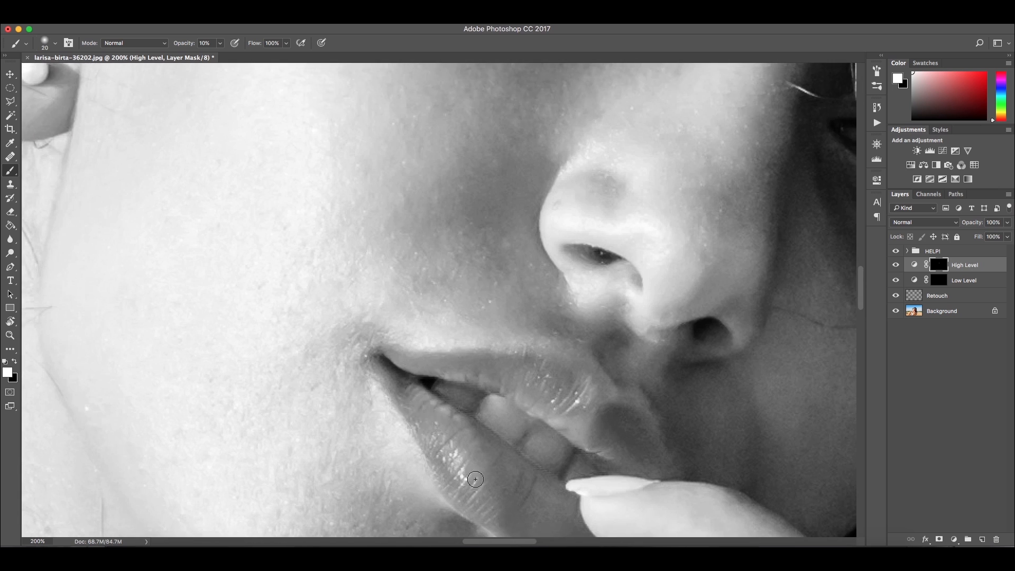
pyautogui.moveTo(407, 242)
pyautogui.mouseDown()
pyautogui.moveTo(378, 275)
pyautogui.moveTo(391, 364)
pyautogui.mouseUp()
# Toggle the High Level layer's visibility to compare the dodging before and after
pyautogui.press('super+minus')
pyautogui.press('super+minus')
pyautogui.press(']')
pyautogui.press(']')
pyautogui.press(']')
pyautogui.press(']')
pyautogui.press(']')
pyautogui.press(']')
pyautogui.press('[')
pyautogui.press('[')
pyautogui.scroll(-5, 484, 398)
pyautogui.press('[')
pyautogui.press('[')
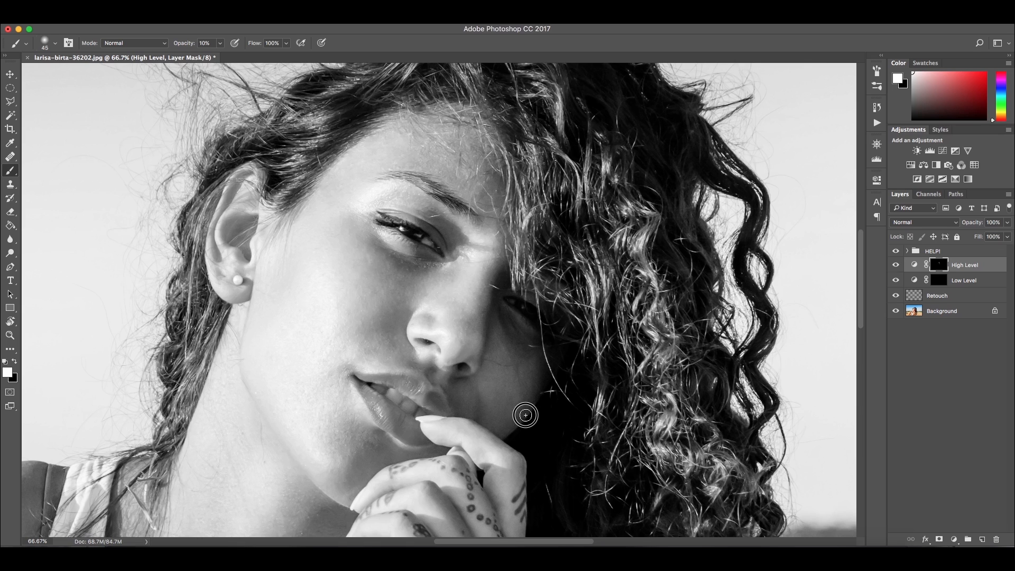
pyautogui.click(897, 266)
pyautogui.click(897, 266)
pyautogui.click(896, 266)
pyautogui.click(897, 266)
# Select the Low Level mask and paint over the shadows around the mouth and chin to darken them
pyautogui.click(936, 281)
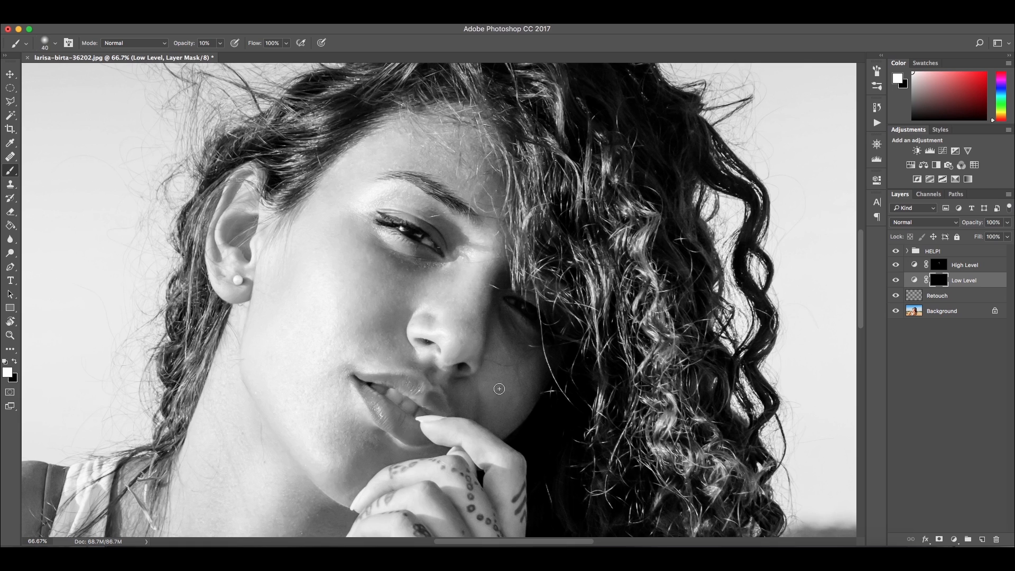
pyautogui.moveTo(487, 394)
pyautogui.mouseDown()
pyautogui.moveTo(522, 371)
pyautogui.moveTo(484, 385)
pyautogui.moveTo(501, 386)
pyautogui.moveTo(504, 365)
pyautogui.mouseUp()
pyautogui.click(328, 464)
pyautogui.press('[')
pyautogui.press('[')
pyautogui.press('[')
pyautogui.click(360, 391)
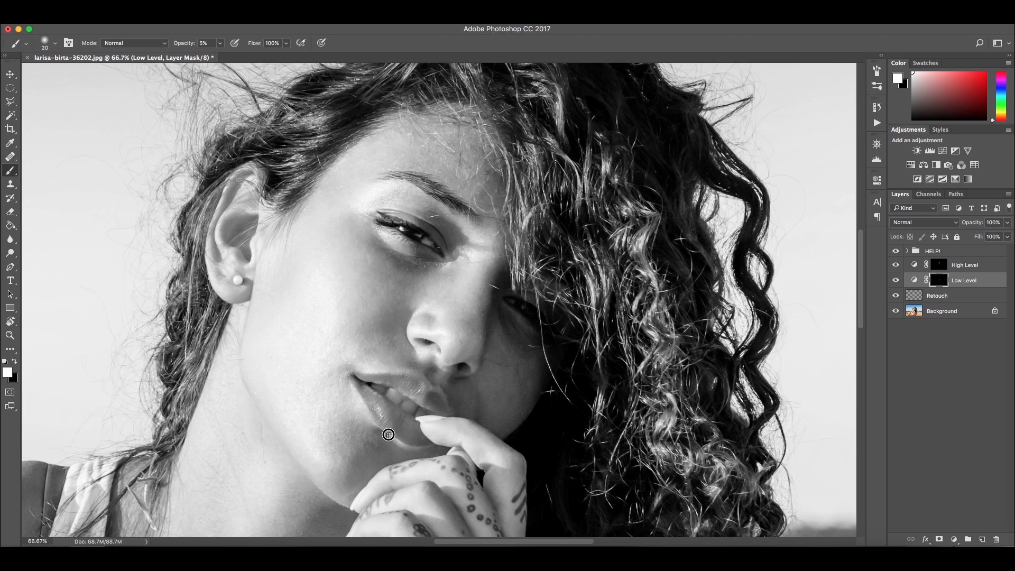
pyautogui.press('[')
pyautogui.press('[')
pyautogui.press('[')
pyautogui.press('[')
pyautogui.press(']')
pyautogui.press(']')
pyautogui.press(']')
pyautogui.press(']')
pyautogui.press(']')
pyautogui.press('1')
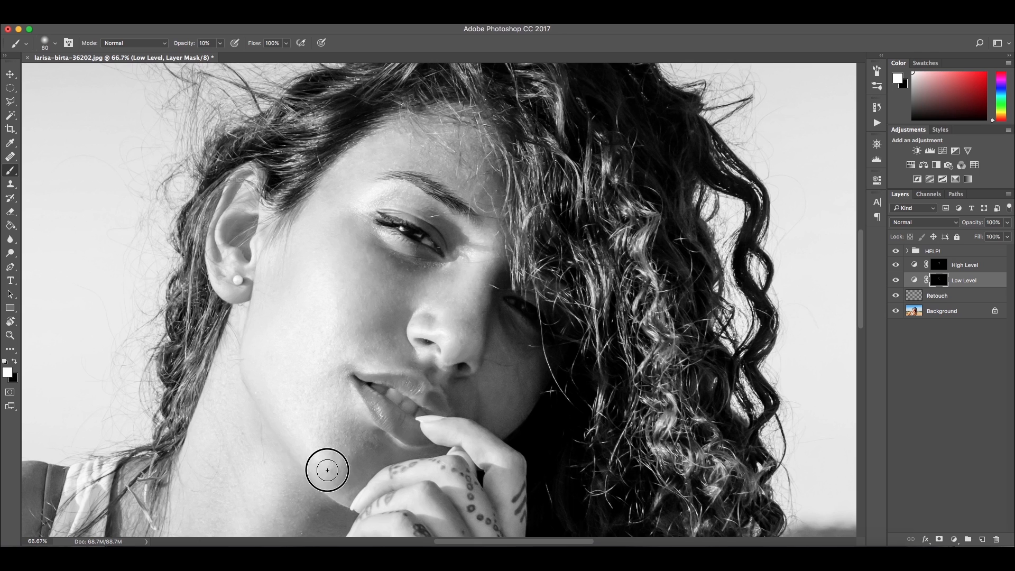
# Toggle the Low Level layer's visibility to compare the burning before and after
pyautogui.click(894, 281)
pyautogui.click(894, 281)
pyautogui.click(894, 281)
pyautogui.click(894, 281)
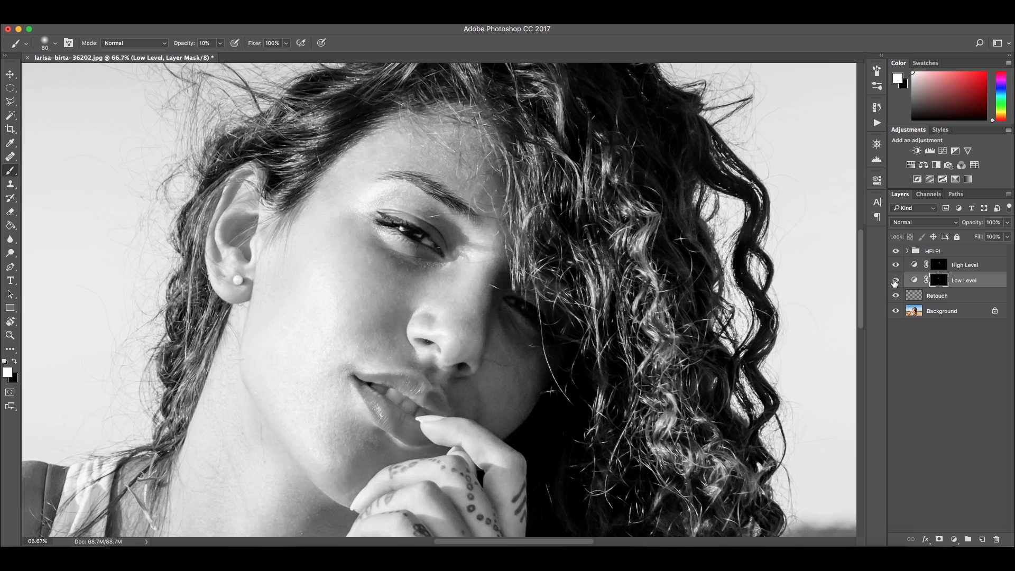
pyautogui.moveTo(894, 266)
pyautogui.mouseDown()
pyautogui.moveTo(894, 279)
pyautogui.moveTo(895, 270)
pyautogui.mouseUp()
# Select the High Level mask and paint over the iris and eye white to brighten them
pyautogui.click(939, 265)
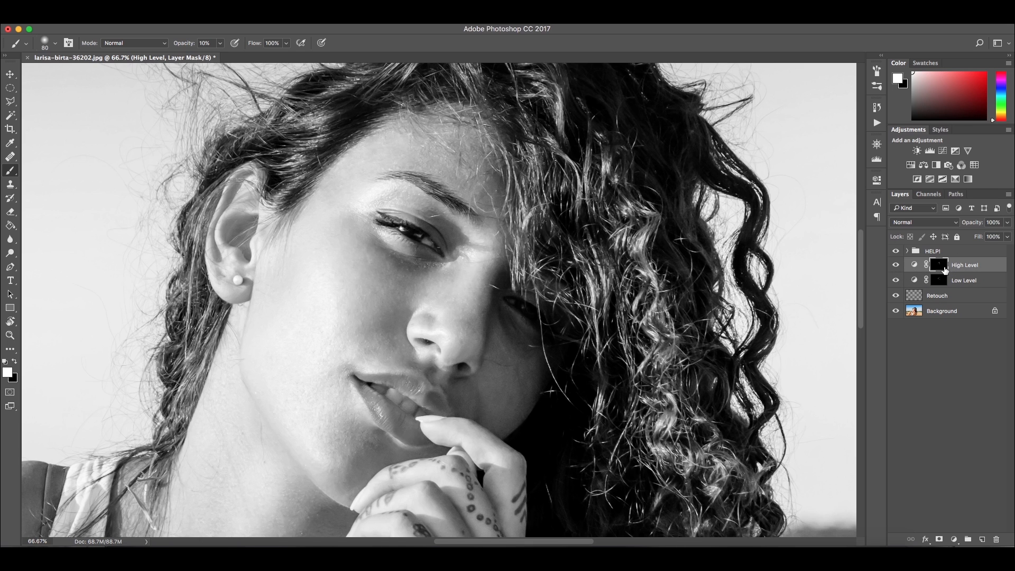
pyautogui.press('super+plus')
pyautogui.press('super+plus')
pyautogui.press('super+plus')
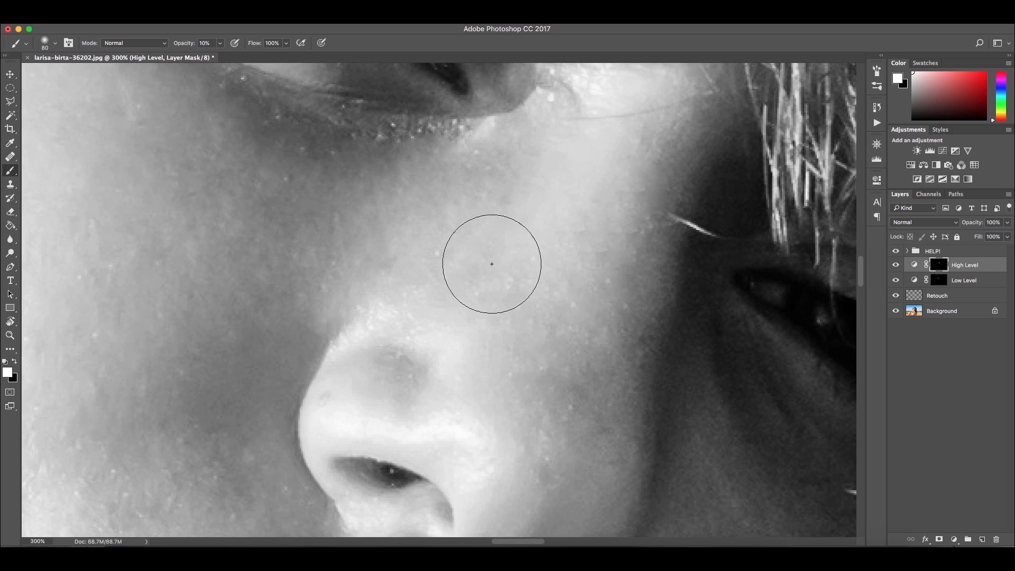
pyautogui.moveTo(425, 79); pyautogui.dragTo(442, 351)
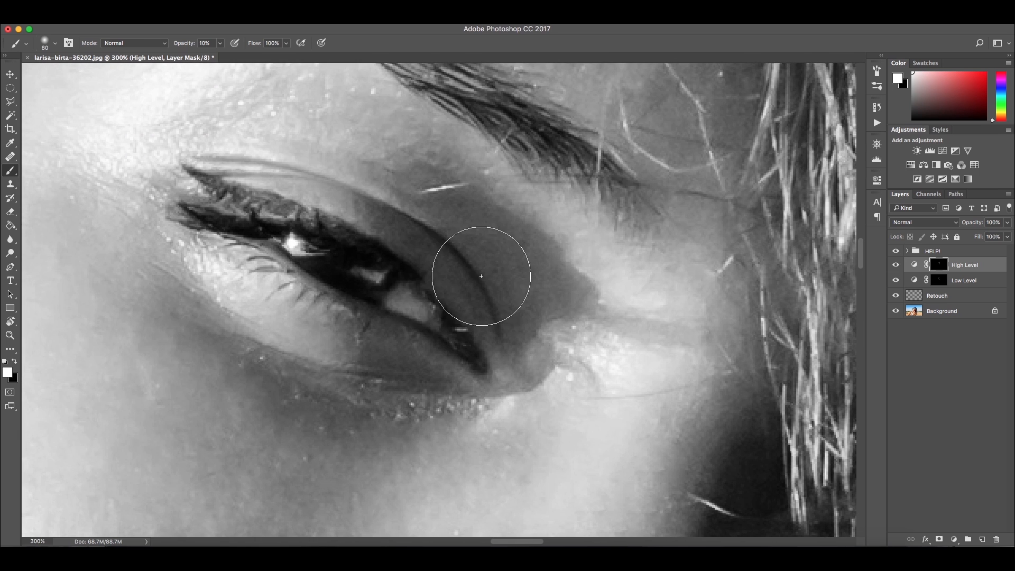
pyautogui.press('[')
pyautogui.press('[')
pyautogui.press('[')
pyautogui.press('[')
pyautogui.press('[')
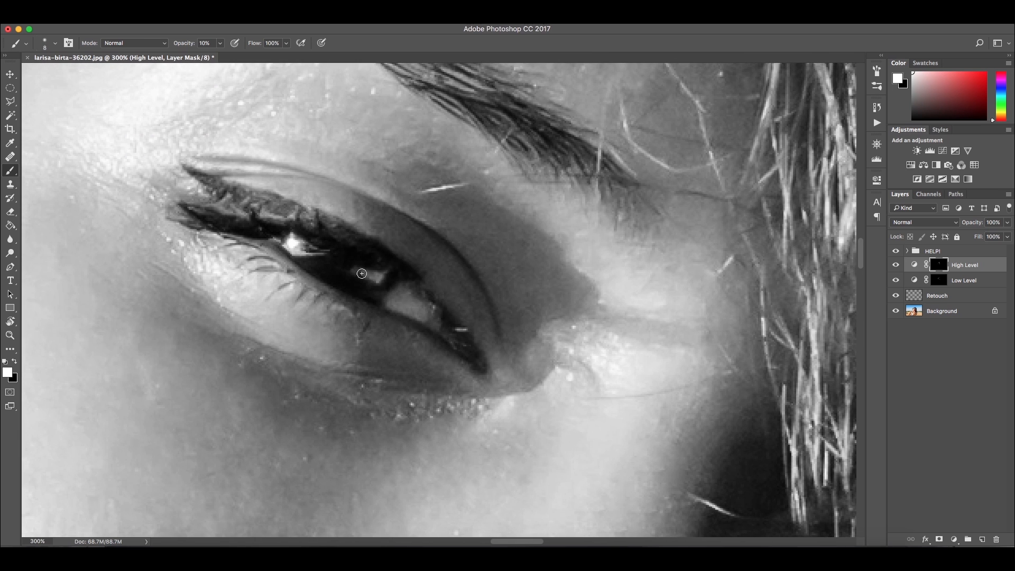
pyautogui.moveTo(356, 270); pyautogui.dragTo(376, 280)
pyautogui.moveTo(392, 295)
pyautogui.mouseDown()
pyautogui.moveTo(414, 283)
pyautogui.moveTo(443, 336)
pyautogui.mouseUp()
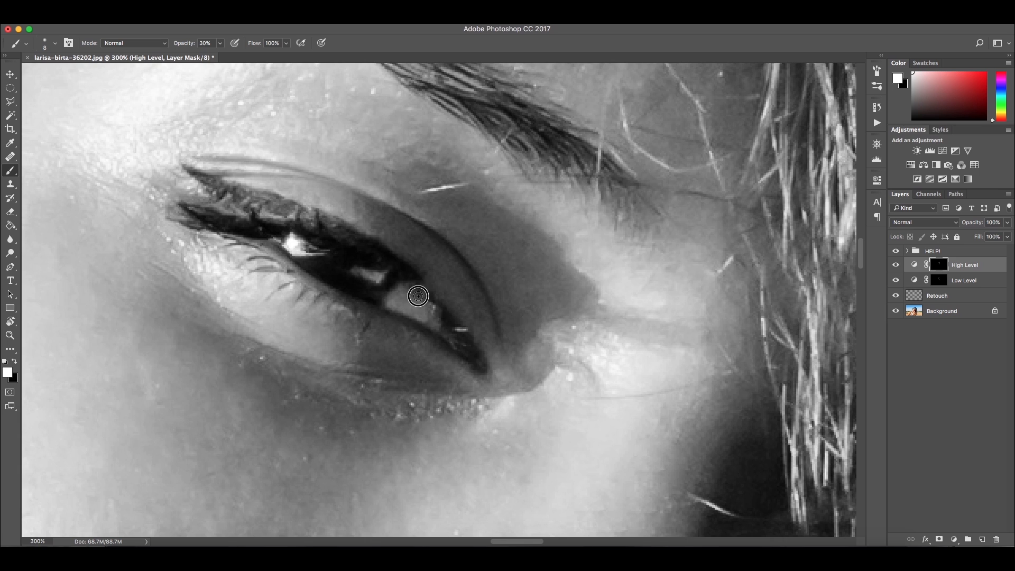
pyautogui.moveTo(423, 297); pyautogui.dragTo(438, 320)
# Paint highlights along the lips at 10% opacity on the High Level mask
pyautogui.moveTo(644, 433)
pyautogui.mouseDown()
pyautogui.moveTo(432, 289)
pyautogui.moveTo(486, 303)
pyautogui.moveTo(409, 276)
pyautogui.mouseUp()
pyautogui.moveTo(243, 345); pyautogui.dragTo(549, 154)
pyautogui.moveTo(132, 400); pyautogui.dragTo(341, 202)
pyautogui.press('1')
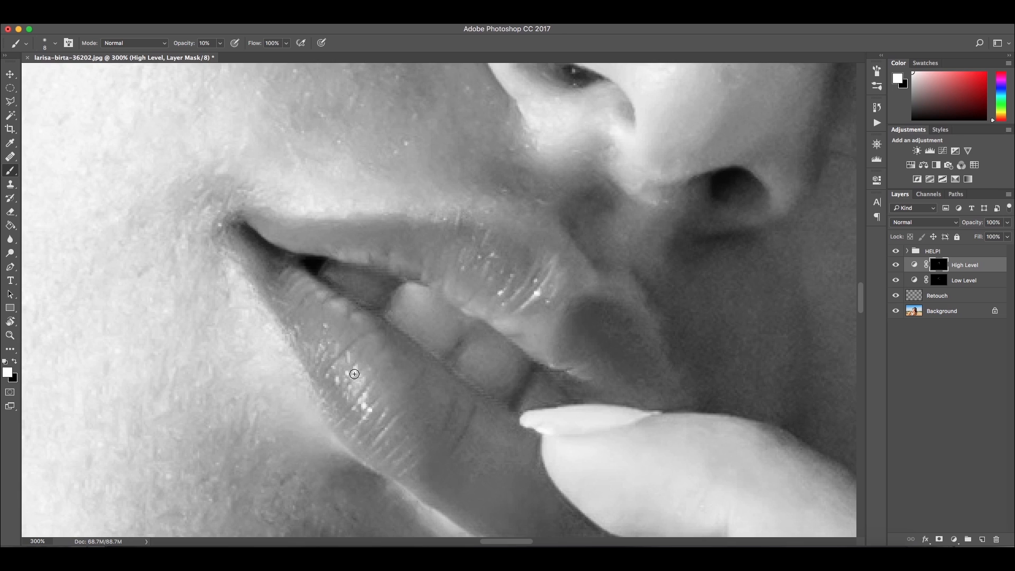
pyautogui.moveTo(362, 390); pyautogui.dragTo(360, 420)
pyautogui.moveTo(303, 347); pyautogui.dragTo(372, 413)
pyautogui.moveTo(402, 292)
pyautogui.mouseDown()
pyautogui.moveTo(422, 340)
pyautogui.moveTo(425, 326)
pyautogui.moveTo(437, 358)
pyautogui.mouseUp()
pyautogui.moveTo(445, 317)
pyautogui.mouseDown()
pyautogui.moveTo(470, 352)
pyautogui.moveTo(509, 357)
pyautogui.moveTo(464, 368)
pyautogui.moveTo(503, 375)
pyautogui.moveTo(507, 388)
pyautogui.moveTo(528, 359)
pyautogui.moveTo(506, 368)
pyautogui.moveTo(514, 396)
pyautogui.moveTo(455, 367)
pyautogui.moveTo(506, 395)
pyautogui.mouseUp()
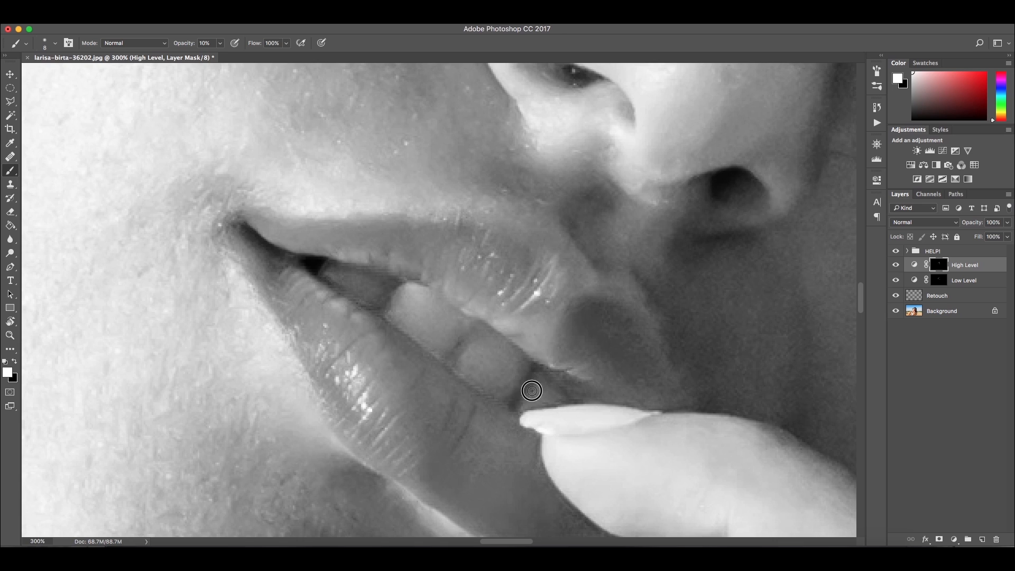
pyautogui.press(']')
pyautogui.moveTo(341, 274)
pyautogui.mouseDown()
pyautogui.moveTo(371, 291)
pyautogui.moveTo(343, 284)
pyautogui.moveTo(373, 293)
pyautogui.moveTo(346, 270)
pyautogui.mouseUp()
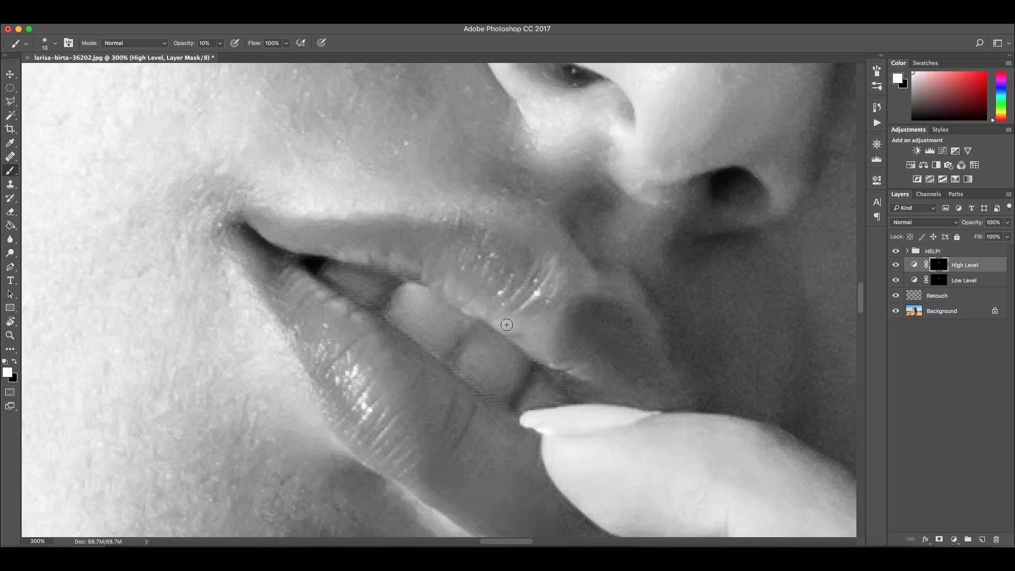
pyautogui.moveTo(367, 360); pyautogui.dragTo(385, 424)
pyautogui.moveTo(303, 275); pyautogui.dragTo(285, 284)
# Lighten the brow bone and lower eyelid area on the High Level mask
pyautogui.press('space')
pyautogui.moveTo(612, 237); pyautogui.dragTo(188, 472)
pyautogui.moveTo(581, 215); pyautogui.dragTo(664, 455)
pyautogui.moveTo(460, 245); pyautogui.dragTo(626, 376)
pyautogui.hotkey('ctrl', '-')
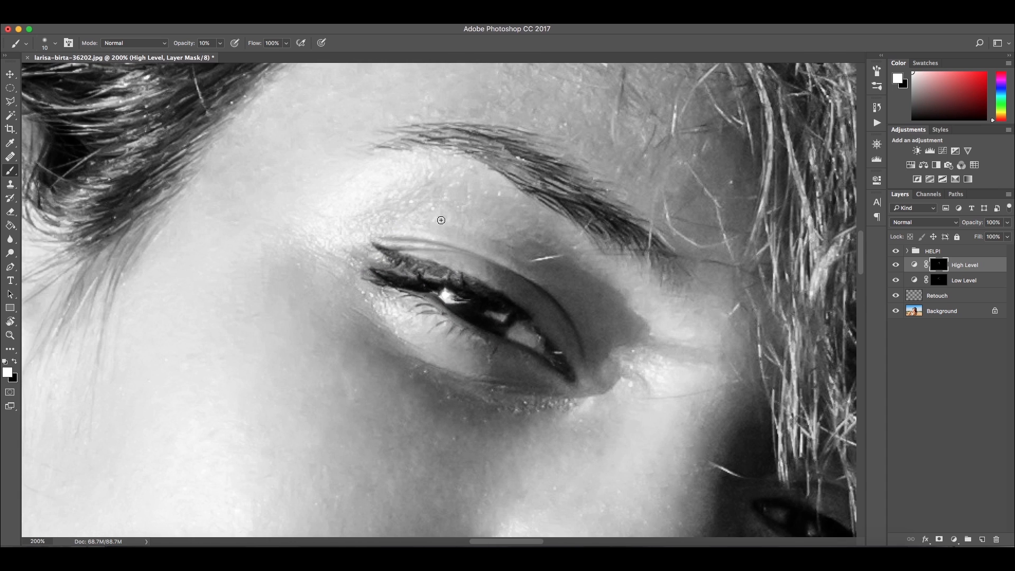
pyautogui.moveTo(352, 236)
pyautogui.mouseDown()
pyautogui.moveTo(396, 170)
pyautogui.moveTo(287, 222)
pyautogui.mouseUp()
pyautogui.moveTo(371, 300)
pyautogui.mouseDown()
pyautogui.moveTo(397, 315)
pyautogui.moveTo(402, 329)
pyautogui.moveTo(387, 327)
pyautogui.moveTo(402, 312)
pyautogui.mouseUp()
pyautogui.moveTo(674, 384)
pyautogui.mouseDown()
pyautogui.moveTo(550, 408)
pyautogui.moveTo(432, 375)
pyautogui.mouseUp()
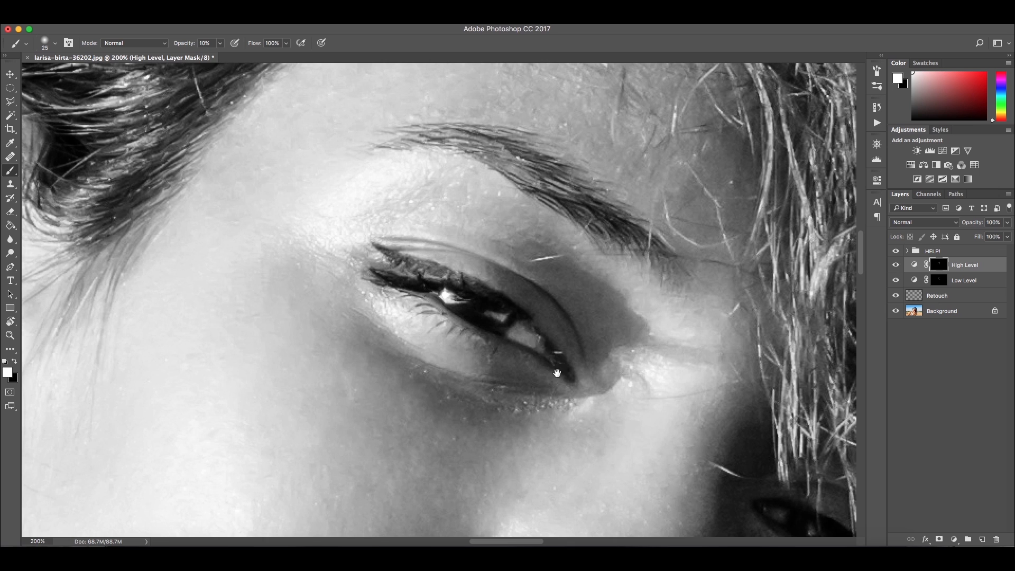
# Paint over the curls of hair at 45% opacity on the High Level mask to brighten them
pyautogui.scroll(-10, 650, 333)
pyautogui.press('super+minus')
pyautogui.press('super+minus')
pyautogui.press('super+minus')
pyautogui.scroll(5, 606, 252)
pyautogui.hscroll(-4, 606, 252)
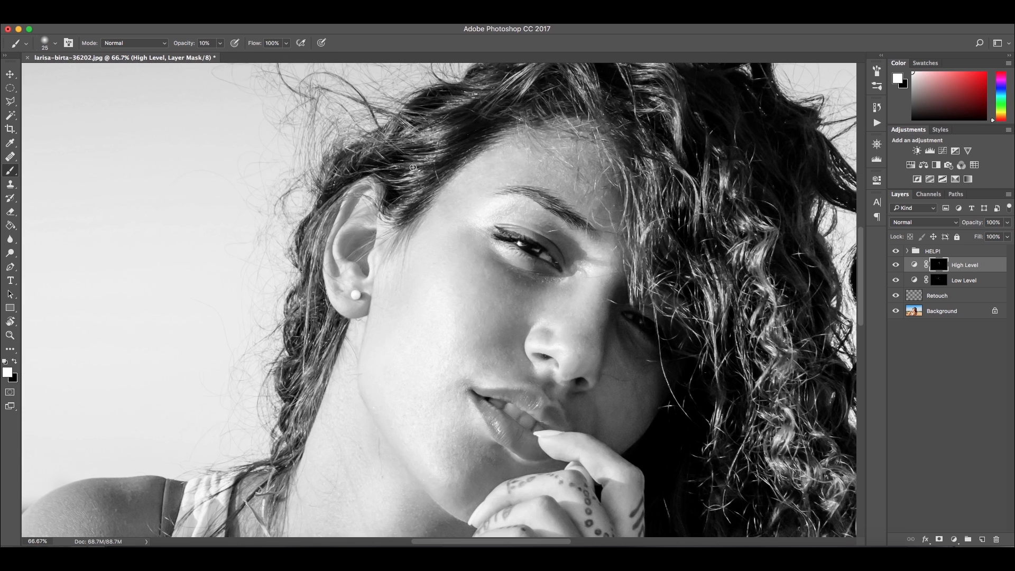
pyautogui.scroll(4, 459, 231)
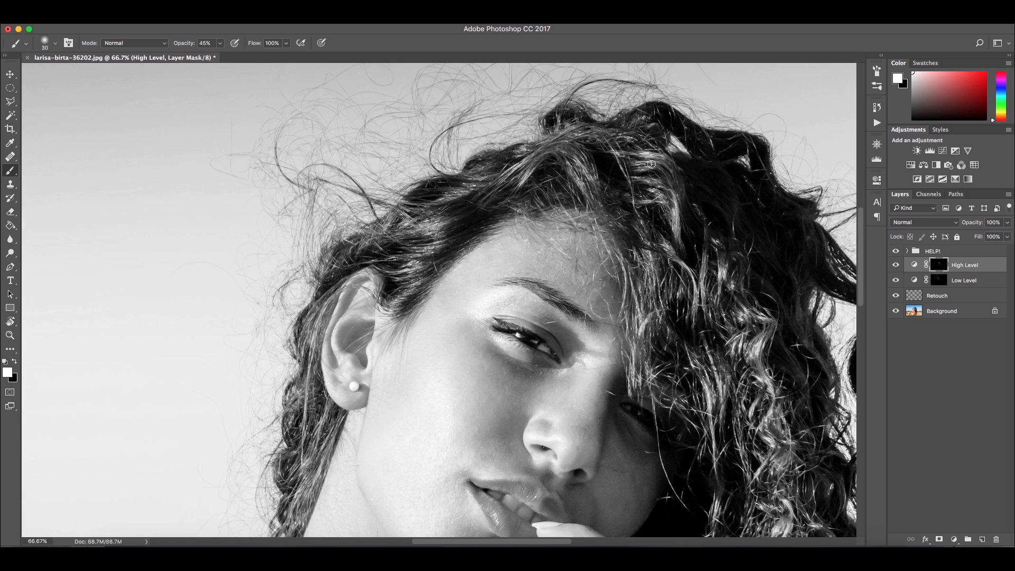
pyautogui.moveTo(644, 312)
pyautogui.mouseDown()
pyautogui.moveTo(658, 249)
pyautogui.moveTo(721, 318)
pyautogui.moveTo(761, 418)
pyautogui.moveTo(765, 475)
pyautogui.mouseUp()
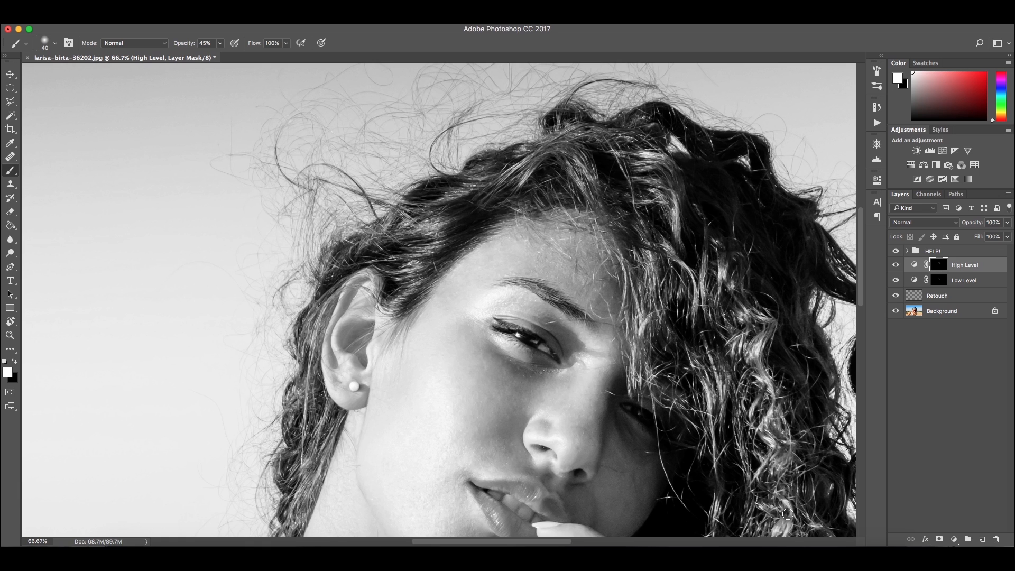
# Paint over more of the hair curls on the High Level mask to brighten them
pyautogui.moveTo(770, 433)
pyautogui.mouseDown()
pyautogui.moveTo(706, 228)
pyautogui.moveTo(710, 316)
pyautogui.mouseUp()
pyautogui.moveTo(765, 373); pyautogui.dragTo(769, 400)
pyautogui.moveTo(655, 306); pyautogui.dragTo(651, 326)
pyautogui.moveTo(401, 89); pyautogui.dragTo(475, 324)
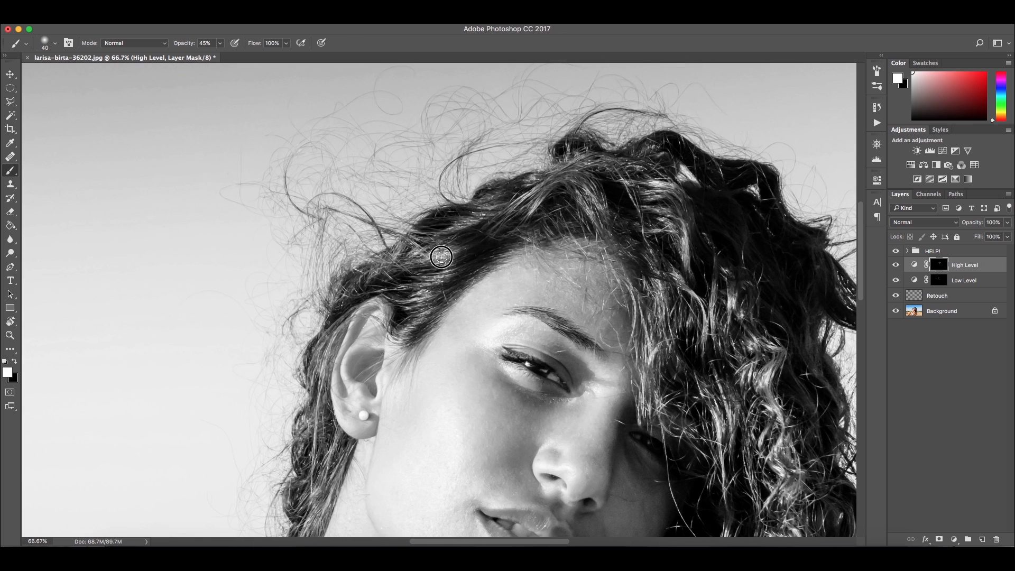
pyautogui.moveTo(447, 245)
pyautogui.mouseDown()
pyautogui.moveTo(365, 262)
pyautogui.moveTo(328, 319)
pyautogui.mouseUp()
pyautogui.moveTo(339, 347); pyautogui.dragTo(305, 435)
pyautogui.moveTo(487, 347); pyautogui.dragTo(535, 219)
pyautogui.moveTo(365, 368); pyautogui.dragTo(342, 442)
pyautogui.moveTo(563, 137)
pyautogui.mouseDown()
pyautogui.moveTo(470, 304)
pyautogui.moveTo(497, 210)
pyautogui.mouseUp()
# Select the Low Level mask, set opacity to 10%, and darken the shadow around the eye
pyautogui.click(895, 265)
pyautogui.click(895, 265)
pyautogui.click(936, 280)
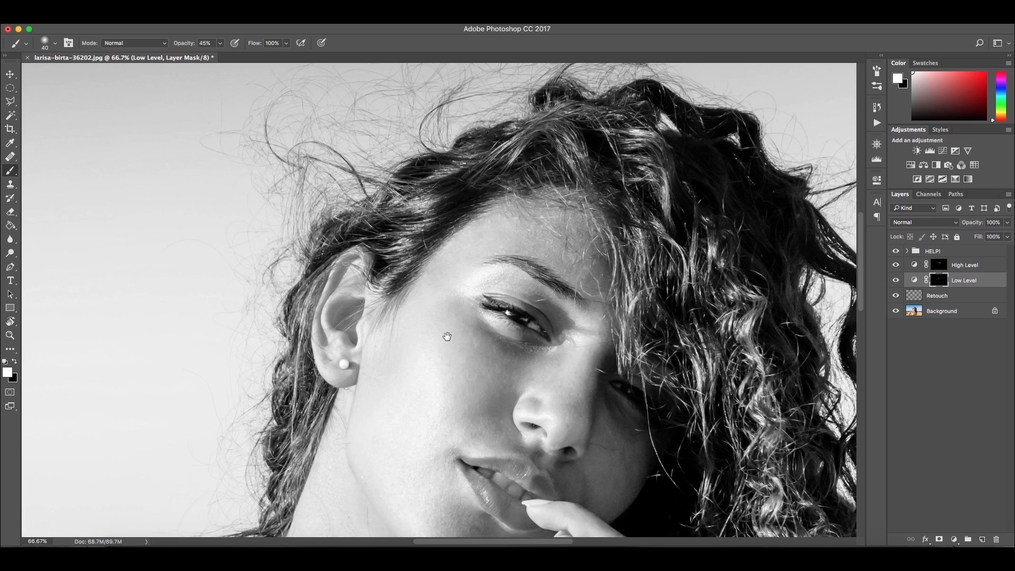
pyautogui.moveTo(424, 264); pyautogui.dragTo(423, 249)
pyautogui.press('1')
pyautogui.moveTo(554, 149); pyautogui.dragTo(548, 122)
pyautogui.press('super+plus')
pyautogui.press('super+plus')
pyautogui.press('super+plus')
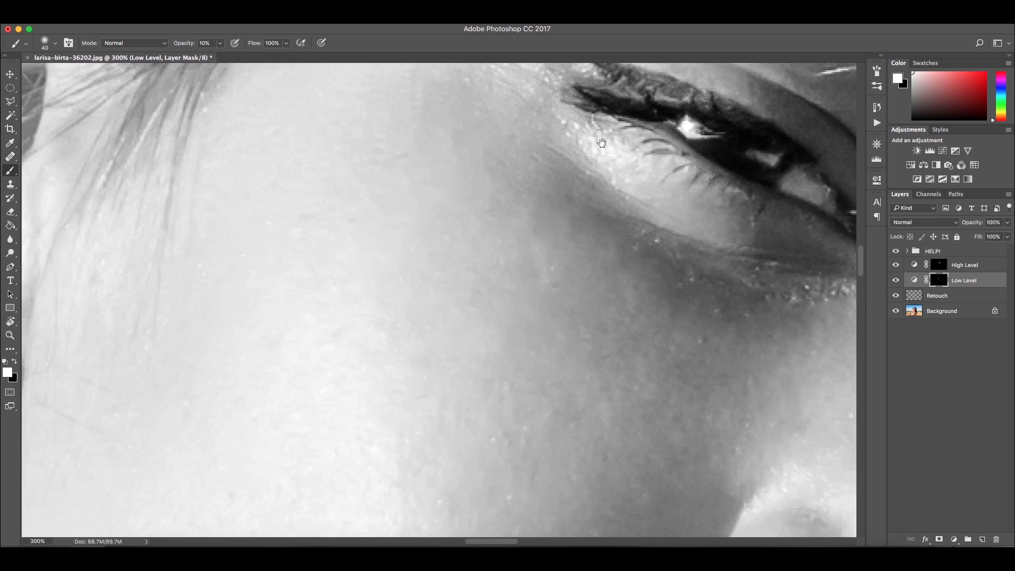
pyautogui.moveTo(663, 156); pyautogui.dragTo(339, 272)
pyautogui.moveTo(437, 182)
pyautogui.mouseDown()
pyautogui.moveTo(503, 236)
pyautogui.moveTo(376, 219)
pyautogui.moveTo(468, 238)
pyautogui.moveTo(400, 213)
pyautogui.moveTo(408, 228)
pyautogui.mouseUp()
# Darken the inner edges of the lips on the Low Level mask at 10% opacity
pyautogui.press('[')
pyautogui.press('[')
pyautogui.press('[')
pyautogui.press('[')
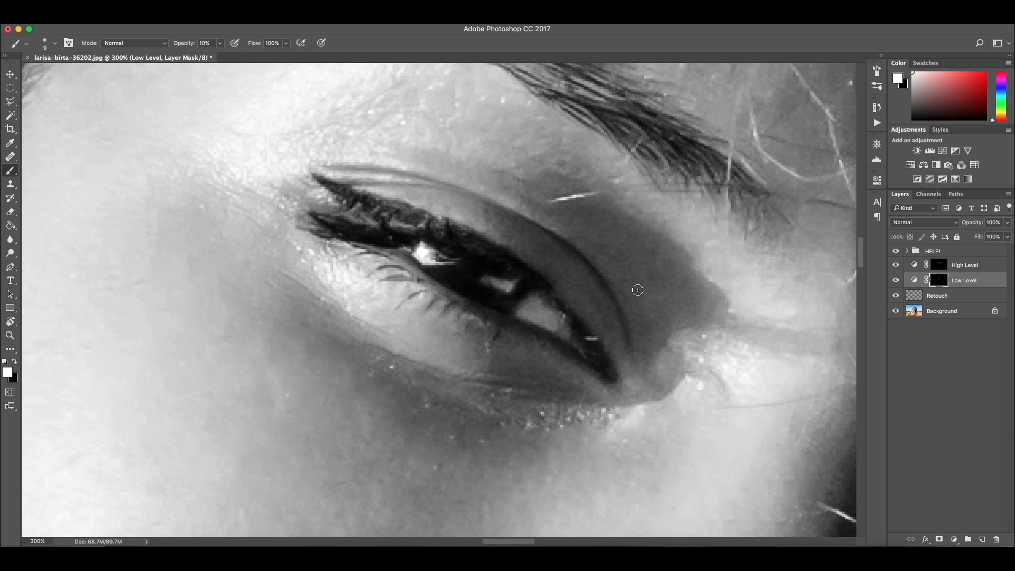
pyautogui.moveTo(624, 370); pyautogui.dragTo(412, 77)
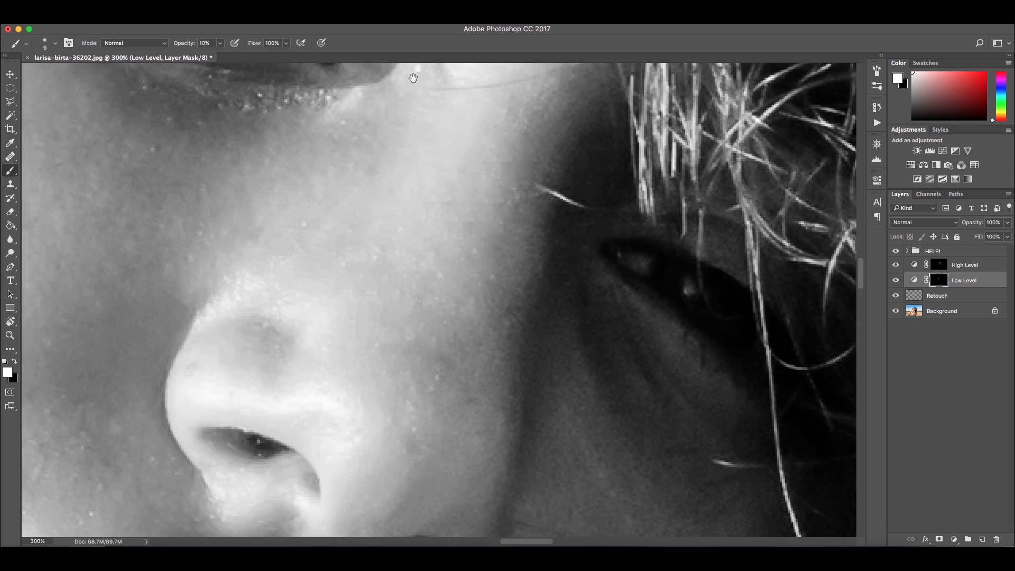
pyautogui.scroll(-5, 611, 233)
pyautogui.hscroll(-5, 525, 199)
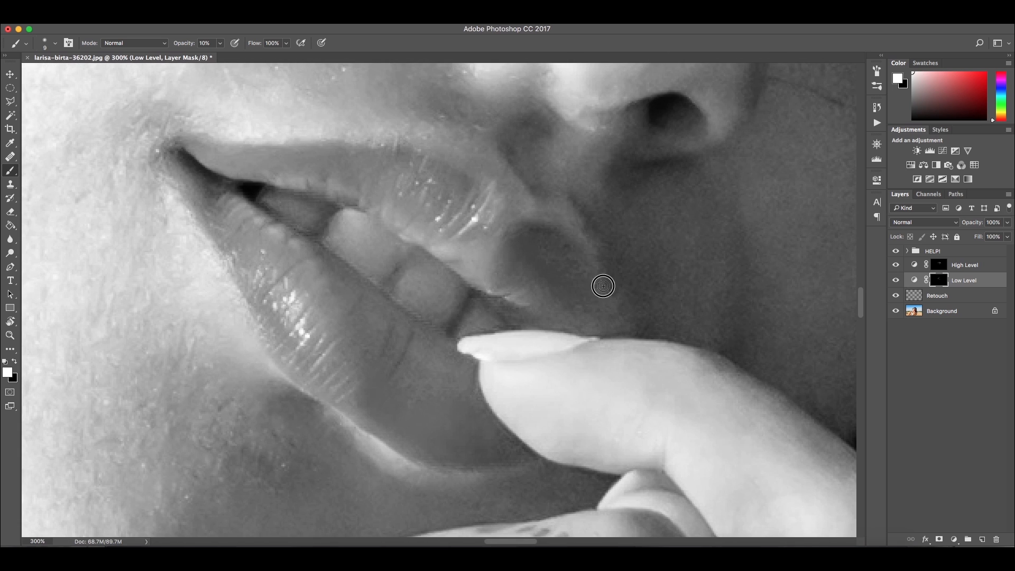
pyautogui.press(']')
pyautogui.press(']')
pyautogui.press(']')
pyautogui.press(']')
pyautogui.moveTo(417, 442); pyautogui.dragTo(500, 445)
pyautogui.moveTo(436, 386); pyautogui.dragTo(421, 390)
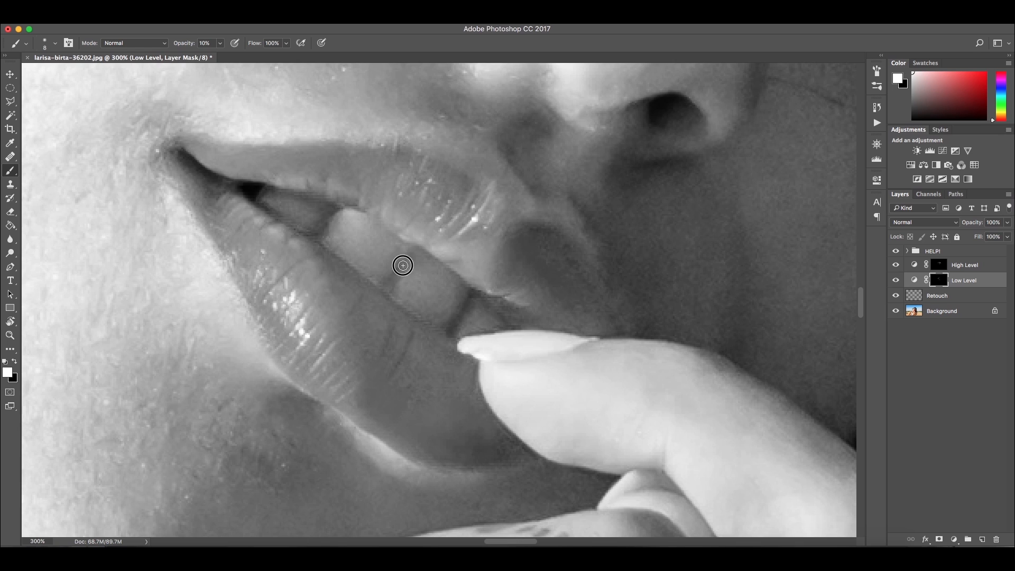
# Darken further facial areas and the curls on the right on the Low Level mask with a larger brush
pyautogui.press('super+minus')
pyautogui.press('super+minus')
pyautogui.press('super+minus')
pyautogui.moveTo(387, 205); pyautogui.dragTo(390, 271)
pyautogui.moveTo(349, 192)
pyautogui.mouseDown()
pyautogui.moveTo(397, 252)
pyautogui.moveTo(370, 269)
pyautogui.mouseUp()
pyautogui.press('super+minus')
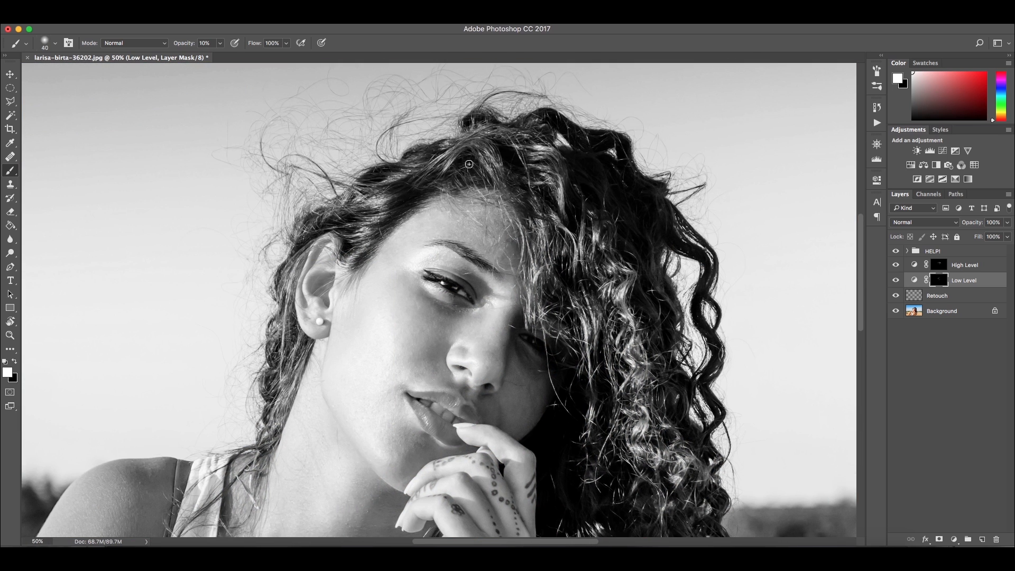
pyautogui.press(']')
pyautogui.press(']')
pyautogui.press(']')
pyautogui.press(']')
pyautogui.press(']')
pyautogui.press(']')
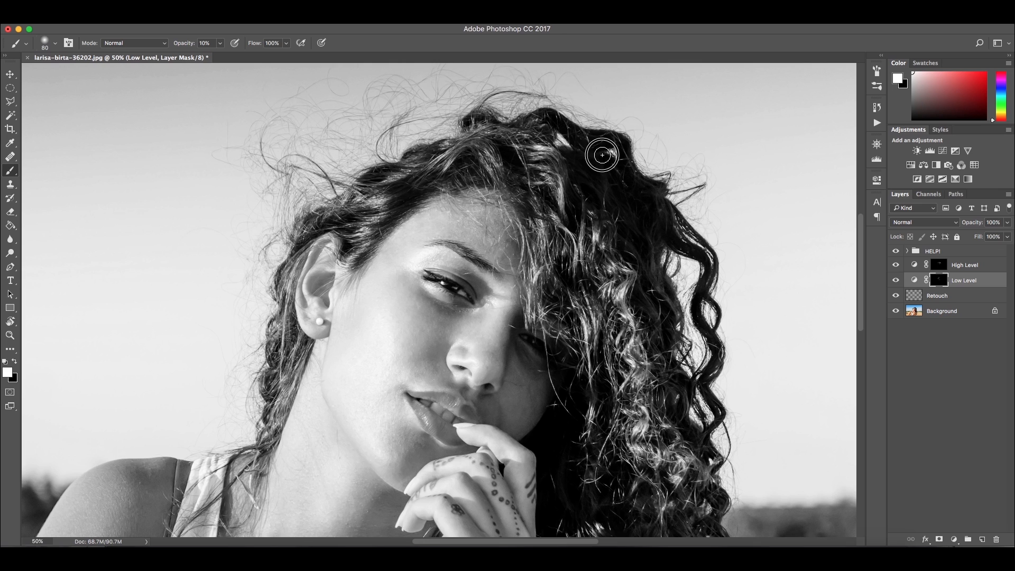
pyautogui.moveTo(717, 341); pyautogui.dragTo(718, 467)
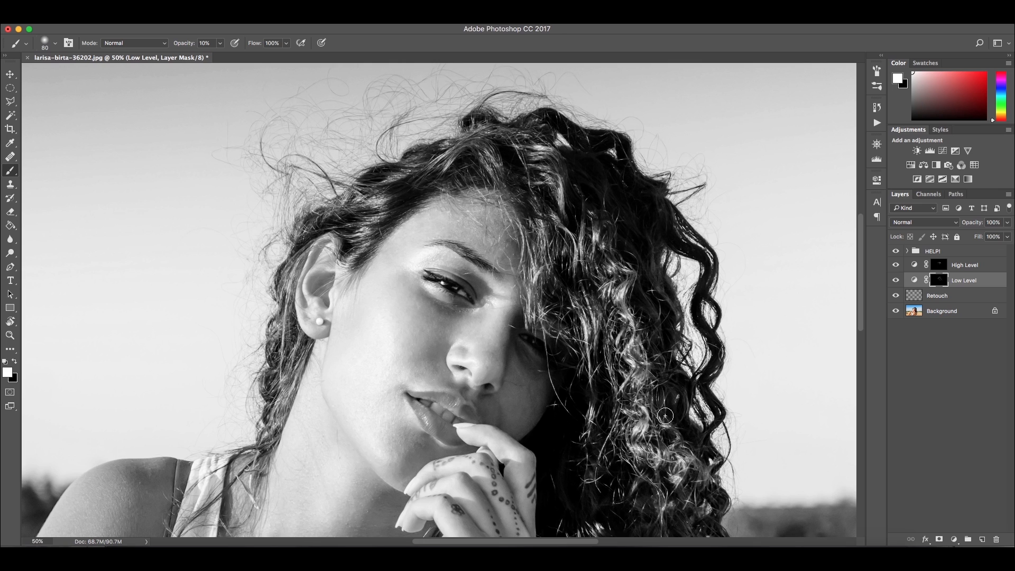
# Hide the HELP! group and toggle the High Level layer to compare the colour result
pyautogui.click(895, 279)
pyautogui.click(895, 279)
pyautogui.click(894, 252)
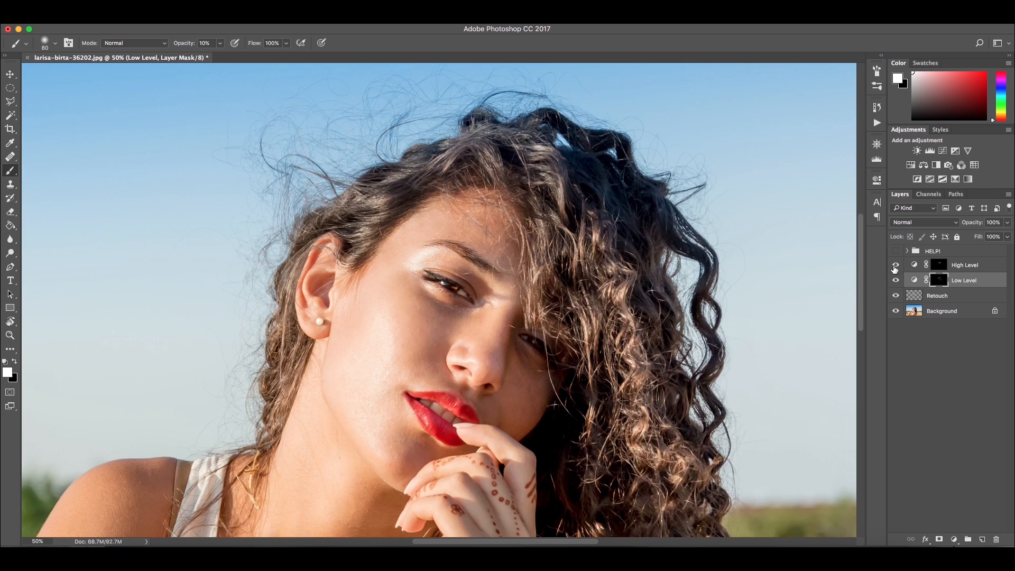
pyautogui.moveTo(481, 351); pyautogui.dragTo(493, 323)
pyautogui.press('v')
pyautogui.moveTo(652, 283)
pyautogui.mouseDown()
pyautogui.moveTo(633, 265)
pyautogui.moveTo(610, 276)
pyautogui.mouseUp()
pyautogui.moveTo(895, 266)
pyautogui.mouseDown()
pyautogui.moveTo(896, 283)
pyautogui.moveTo(896, 266)
pyautogui.mouseUp()
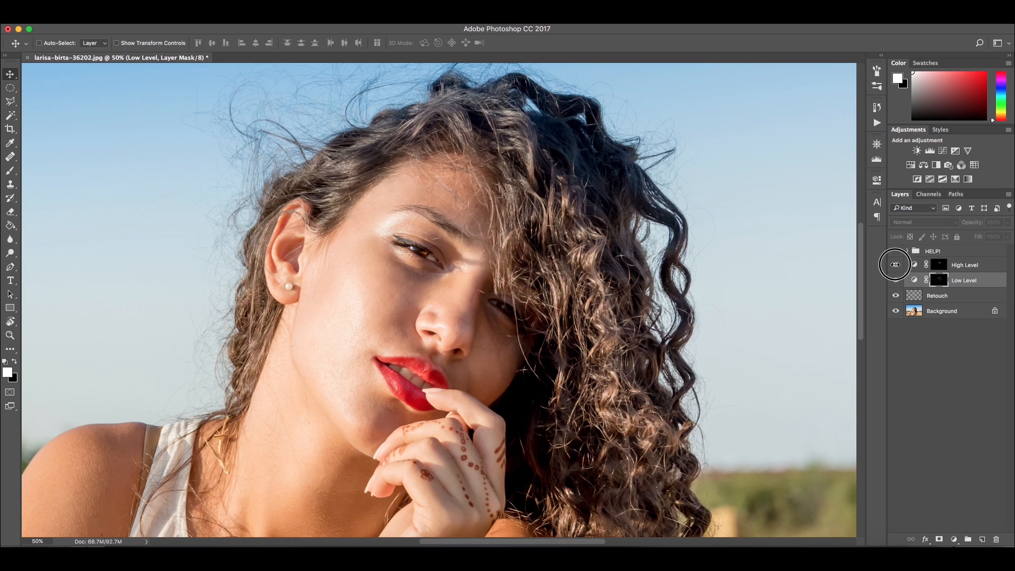
# Zoom in to inspect the eye area in colour
pyautogui.moveTo(427, 275); pyautogui.dragTo(400, 260)
pyautogui.press('super+plus')
pyautogui.press('super+plus')
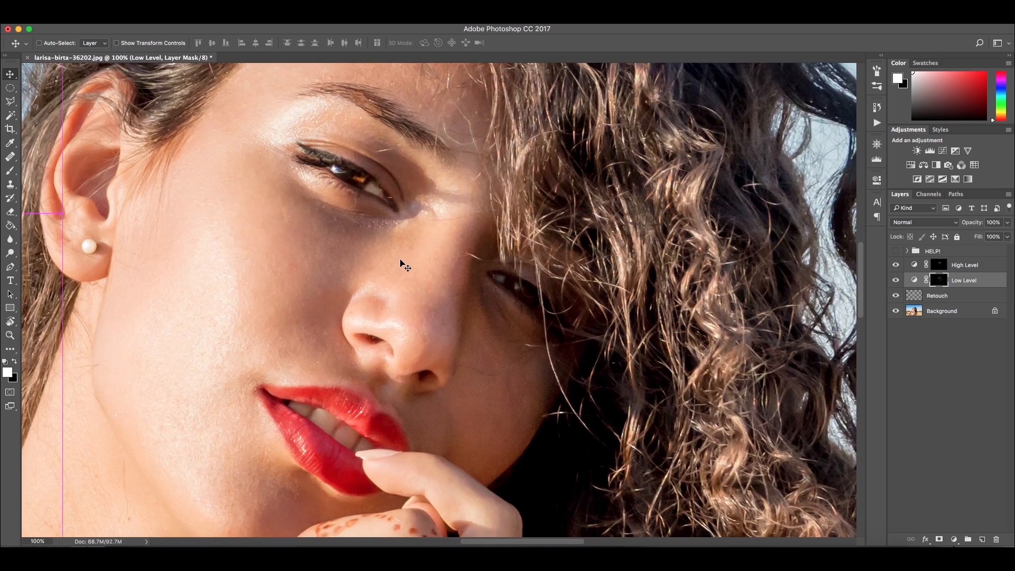
pyautogui.moveTo(372, 191); pyautogui.dragTo(408, 242)
pyautogui.press('super+plus')
pyautogui.press('super+plus')
pyautogui.moveTo(373, 203); pyautogui.dragTo(466, 328)
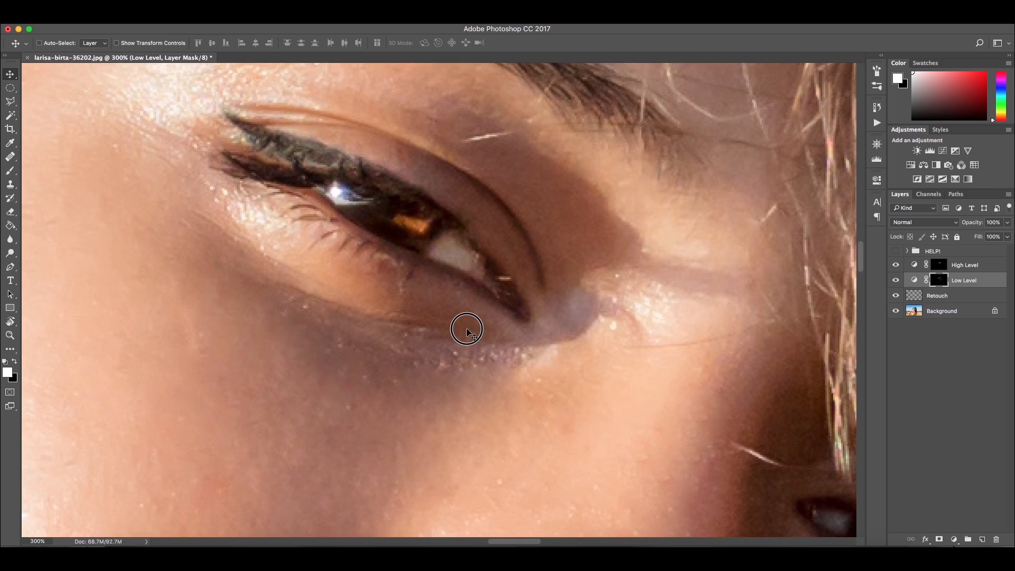
# Select the High Level mask and dab highlights onto the iris and eye white at 45% opacity with a small brush
pyautogui.click(941, 270)
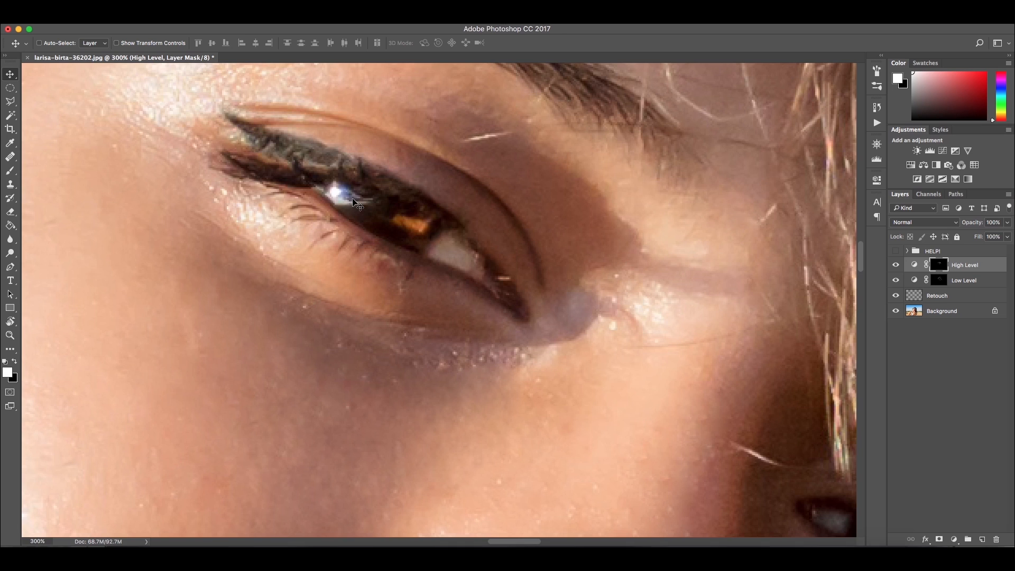
pyautogui.press('b')
pyautogui.press('[')
pyautogui.press('[')
pyautogui.press('[')
pyautogui.press('[')
pyautogui.press('[')
pyautogui.press('[')
pyautogui.press('[')
pyautogui.press('[')
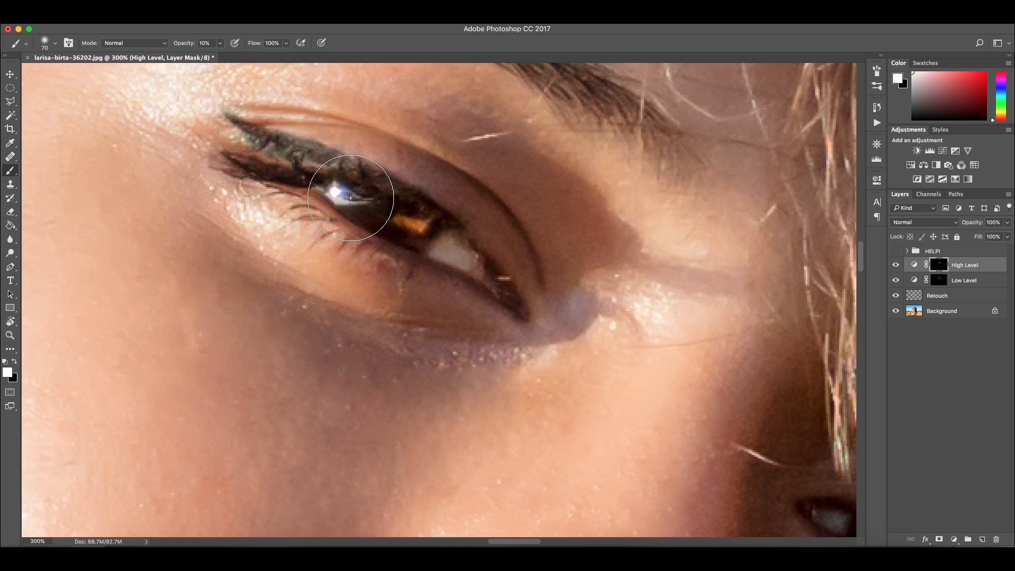
pyautogui.press('[')
pyautogui.hscroll(1, 348, 196)
pyautogui.press('4')
pyautogui.press('5')
pyautogui.click(336, 197)
pyautogui.click(315, 187)
pyautogui.click(404, 230)
pyautogui.moveTo(404, 231); pyautogui.dragTo(413, 229)
pyautogui.click(383, 220)
pyautogui.click(409, 217)
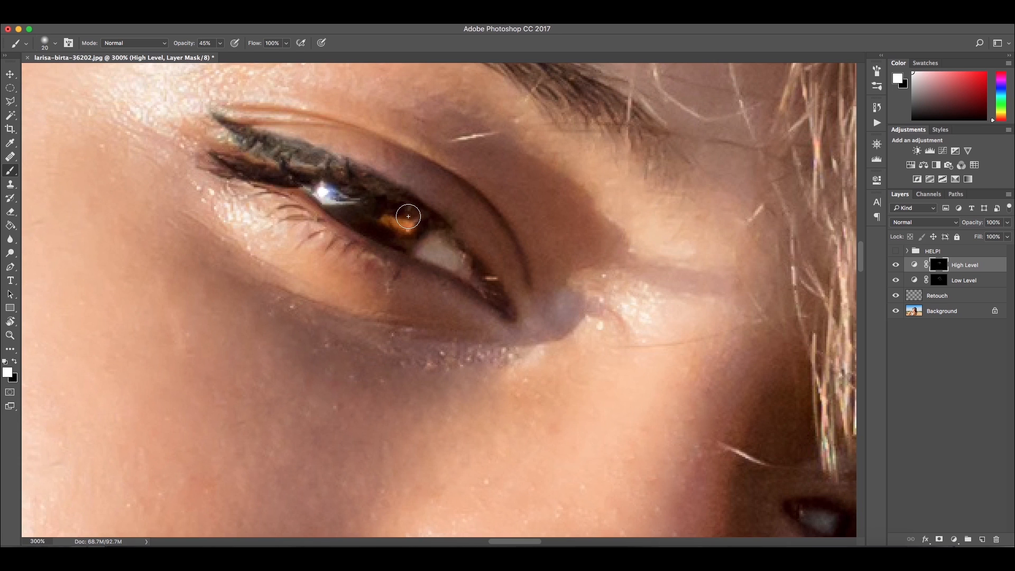
pyautogui.click(335, 192)
pyautogui.click(430, 249)
pyautogui.click(445, 261)
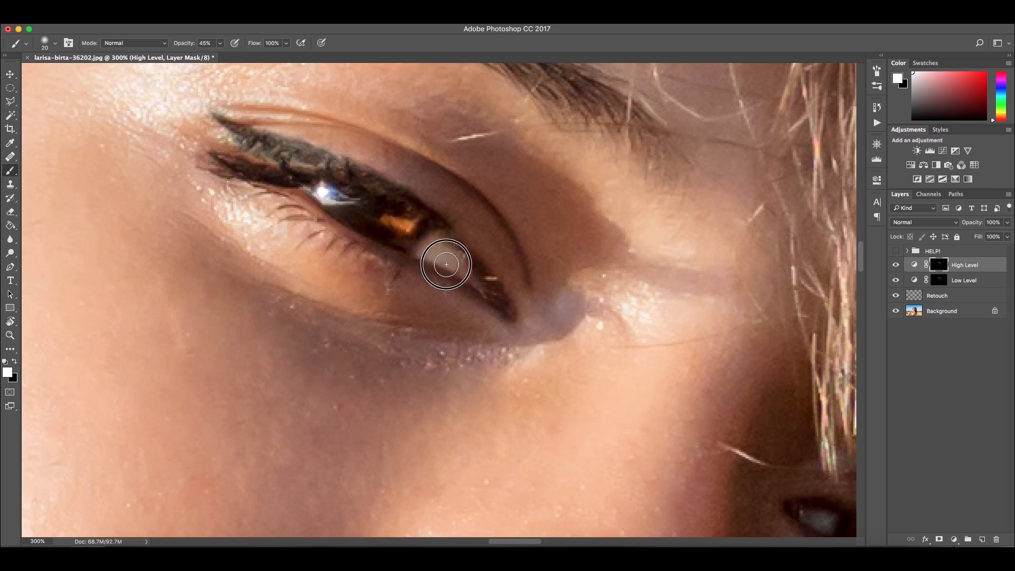
# Crop the image to a tighter vertical framing around the face, clearing the fixed ratio
pyautogui.press('super+0')
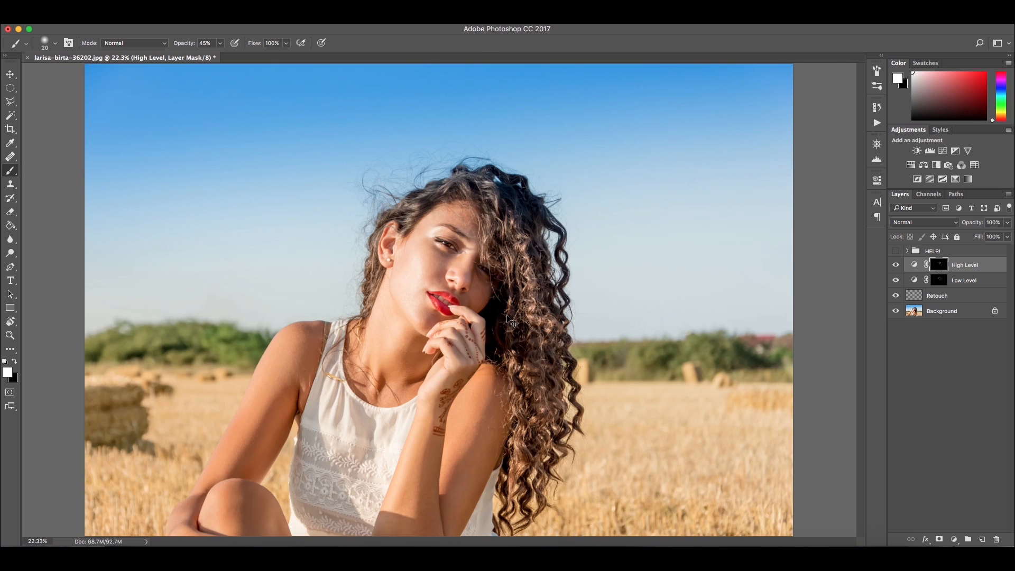
pyautogui.press('super+equal')
pyautogui.press('super+equal')
pyautogui.press('super+minus')
pyautogui.press('super+minus')
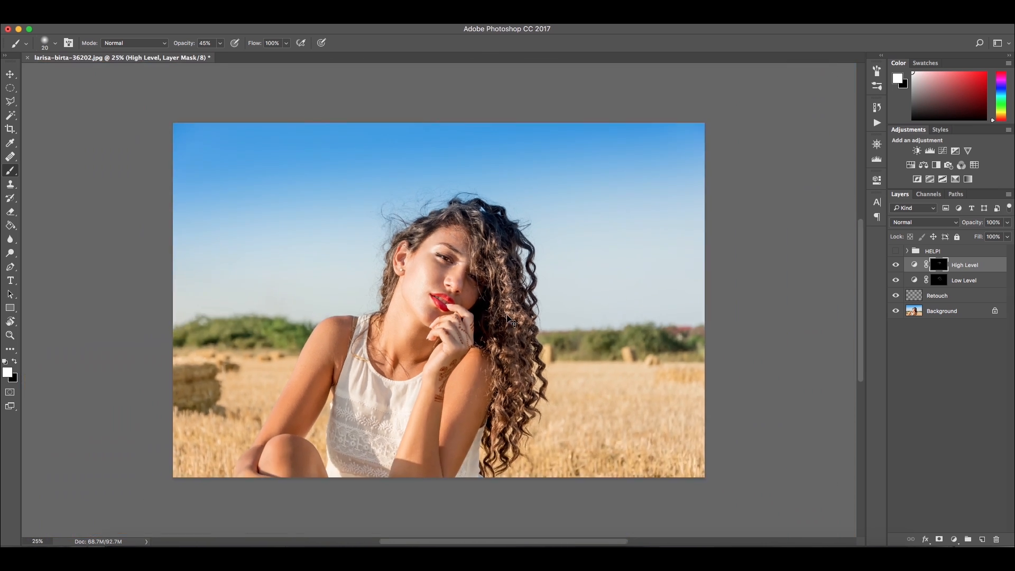
pyautogui.press('c')
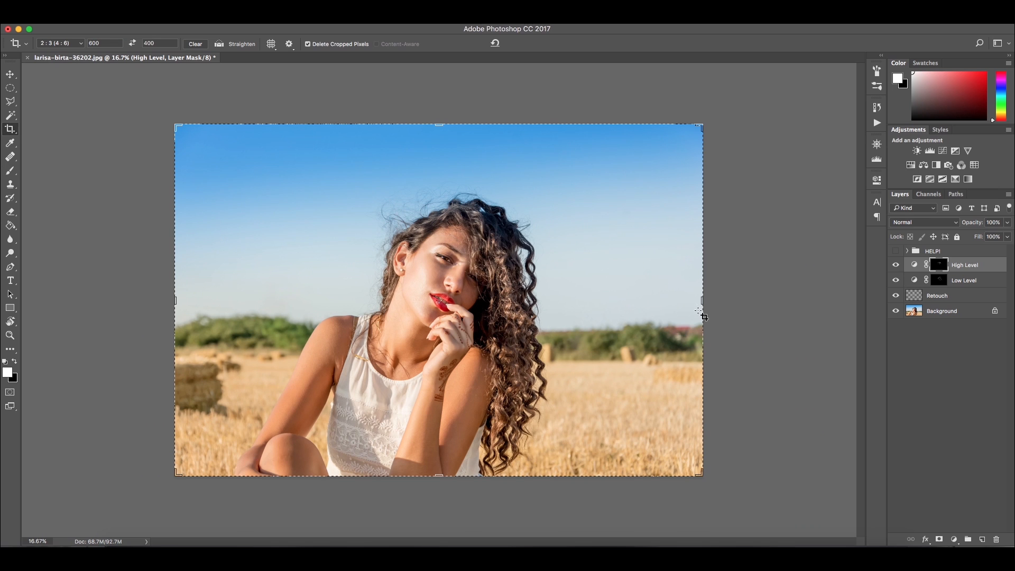
pyautogui.moveTo(702, 298); pyautogui.dragTo(402, 296)
pyautogui.moveTo(504, 252); pyautogui.dragTo(505, 263)
pyautogui.click(200, 45)
pyautogui.moveTo(600, 299); pyautogui.dragTo(526, 299)
pyautogui.moveTo(488, 299)
pyautogui.mouseDown()
pyautogui.moveTo(478, 292)
pyautogui.moveTo(476, 300)
pyautogui.mouseUp()
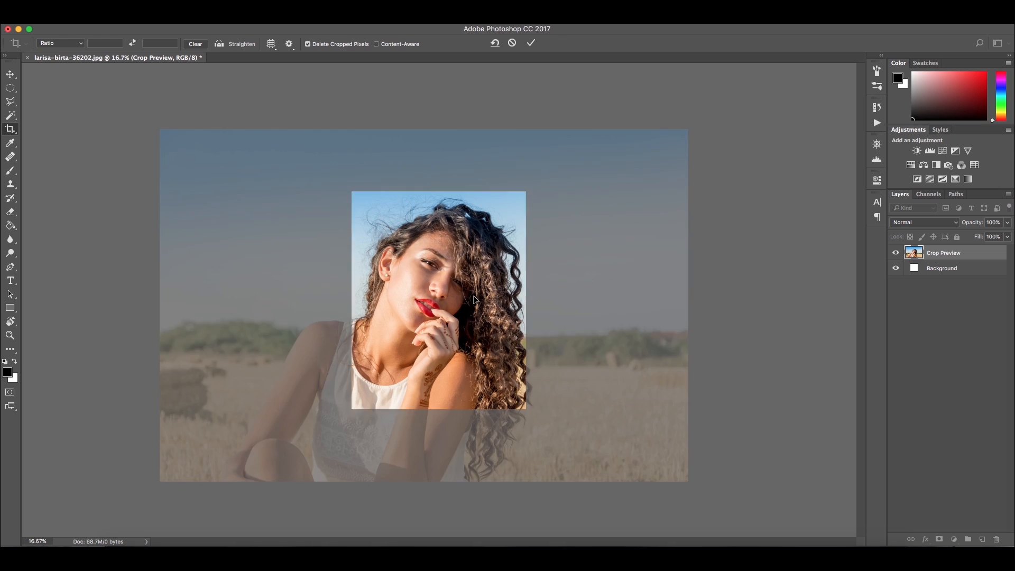
pyautogui.press('Return')
# Stamp all visible layers into a new merged layer above High Level
pyautogui.press('super+minus')
pyautogui.press('super+plus')
pyautogui.press('super+plus')
pyautogui.press('super+plus')
pyautogui.press('super+plus')
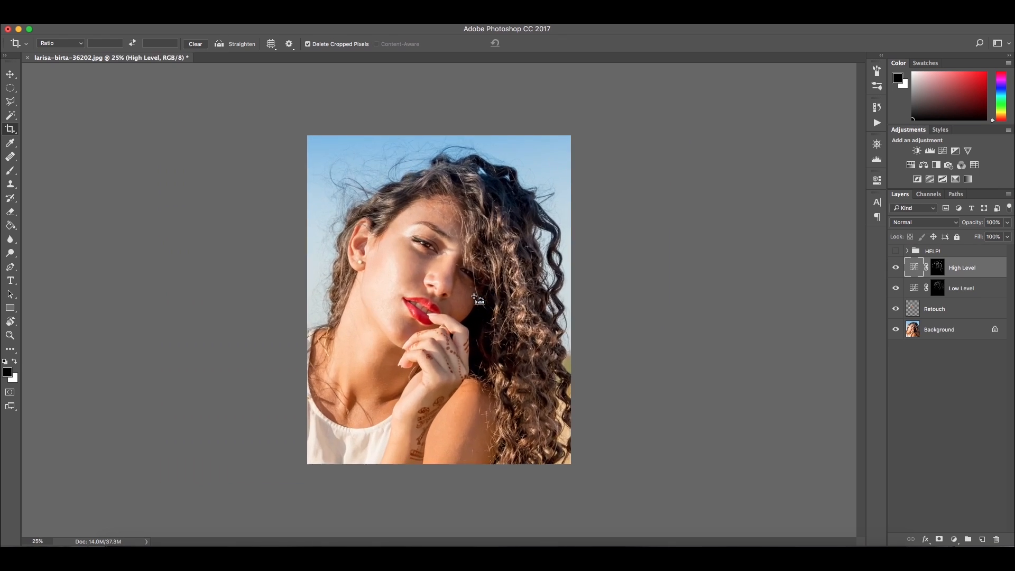
pyautogui.press('v')
pyautogui.moveTo(498, 158); pyautogui.dragTo(508, 198)
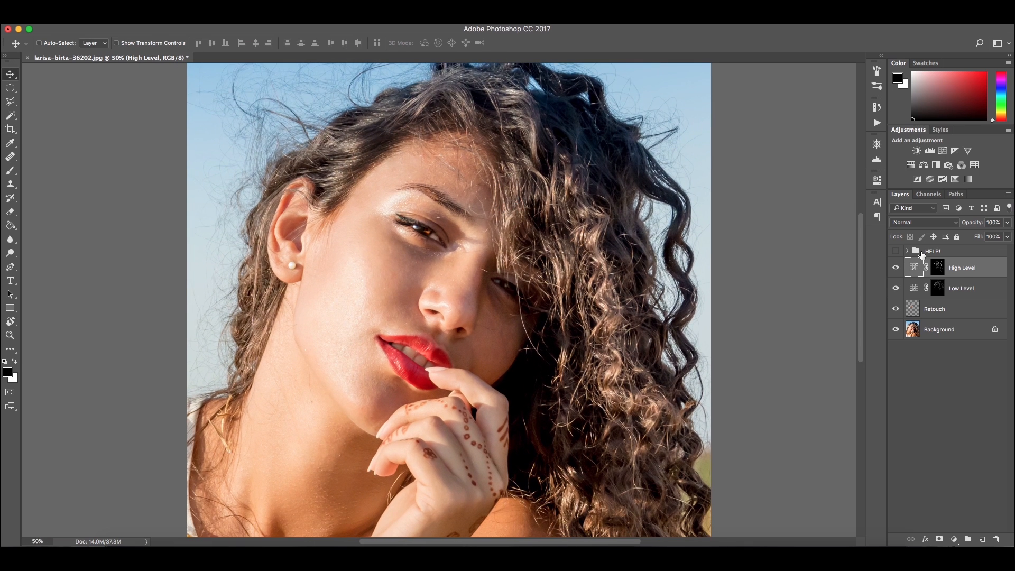
pyautogui.click(941, 252)
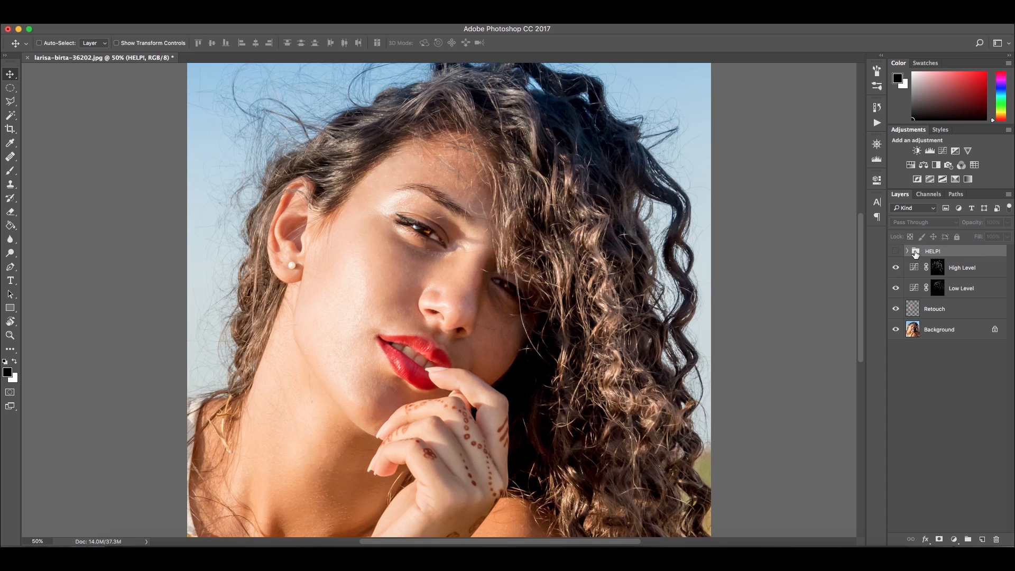
pyautogui.click(966, 269)
pyautogui.click(969, 254)
pyautogui.click(972, 272)
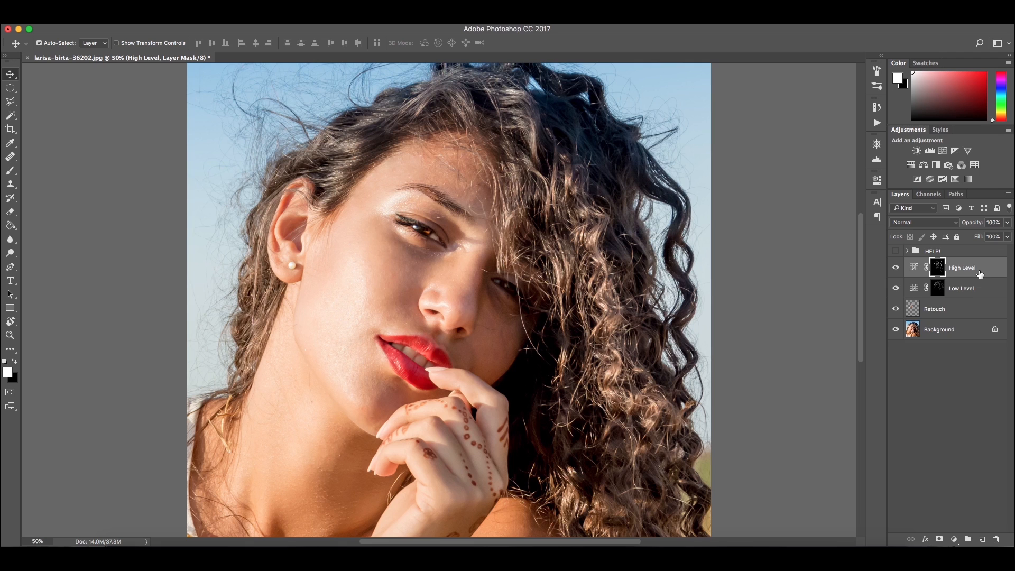
pyautogui.press('super+alt+shift+e')
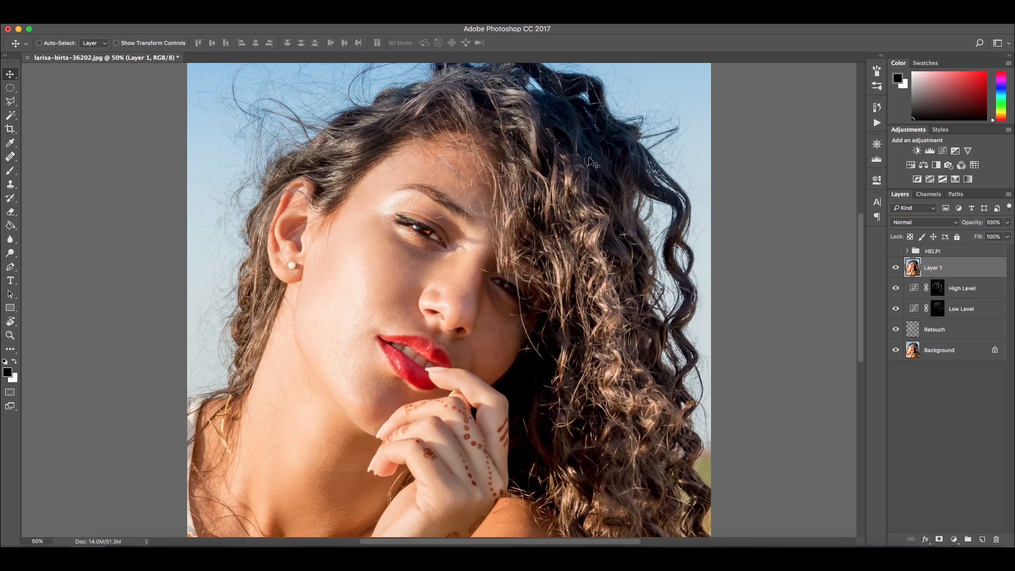
# Apply High Pass with a 0.8 pixel radius to the merged layer and set its blend mode to Linear Light
pyautogui.click(260, 21)
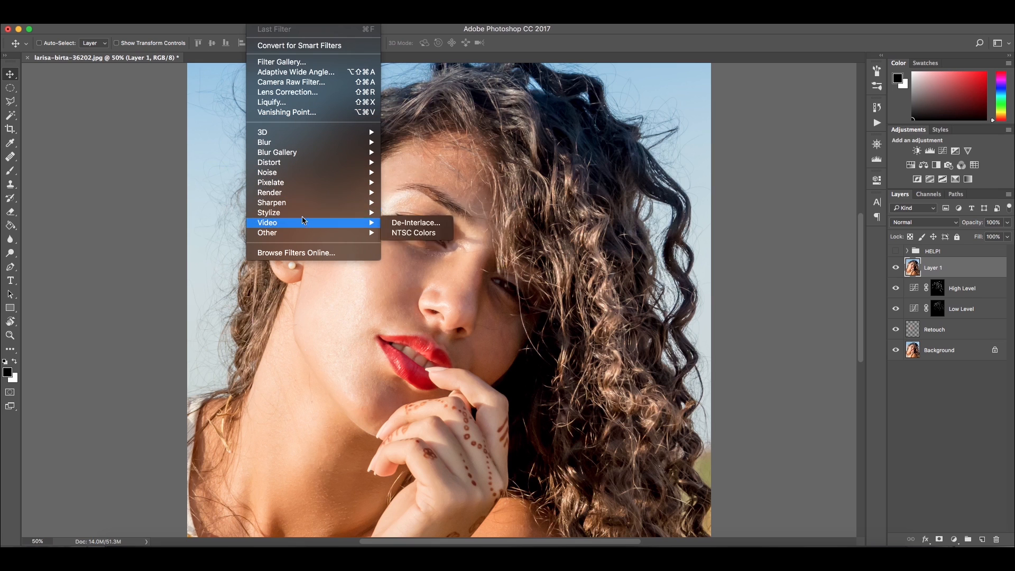
pyautogui.moveTo(304, 210)
pyautogui.moveTo(308, 234)
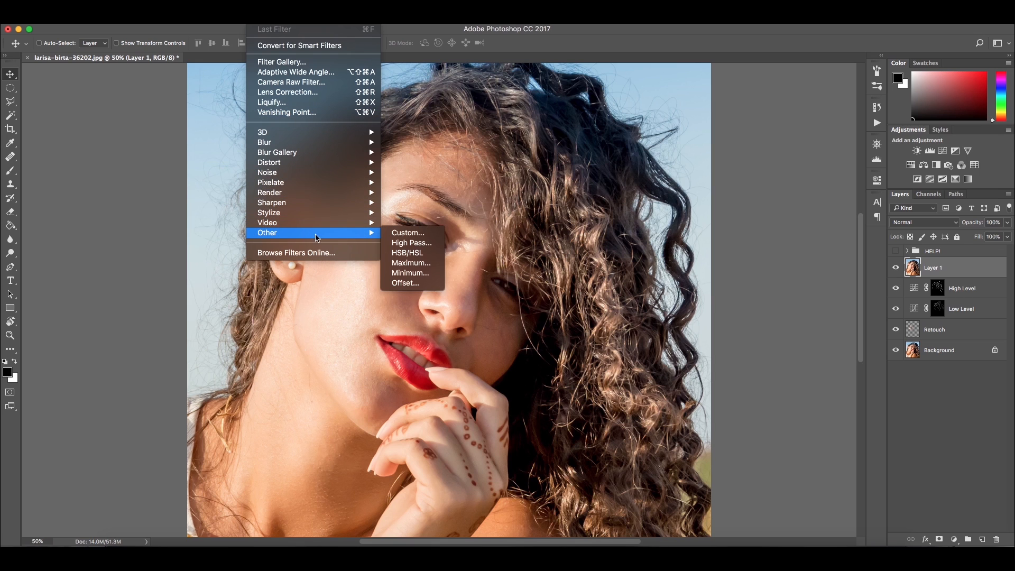
pyautogui.click(412, 242)
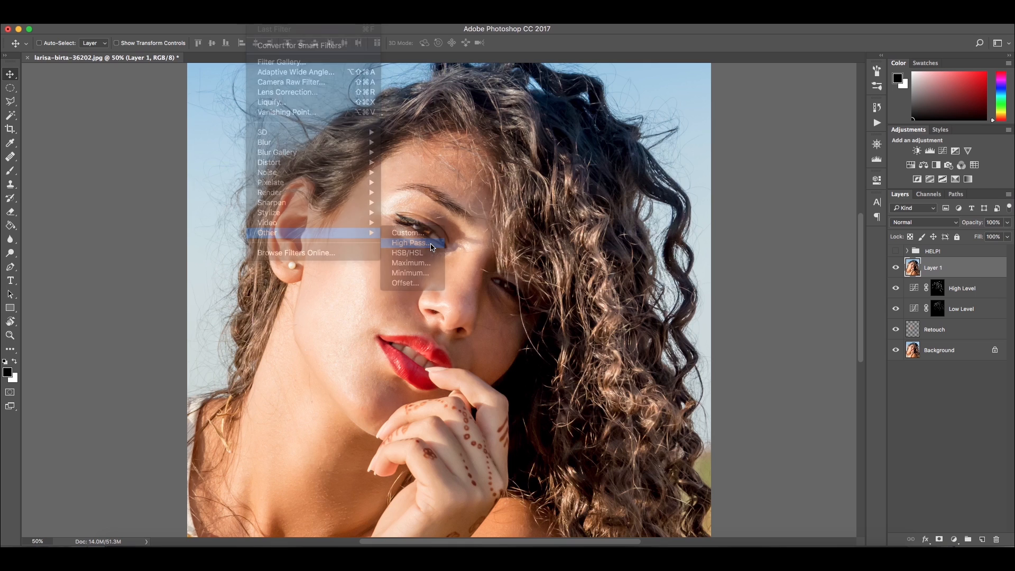
pyautogui.moveTo(492, 189); pyautogui.dragTo(737, 194)
pyautogui.write('0.8')
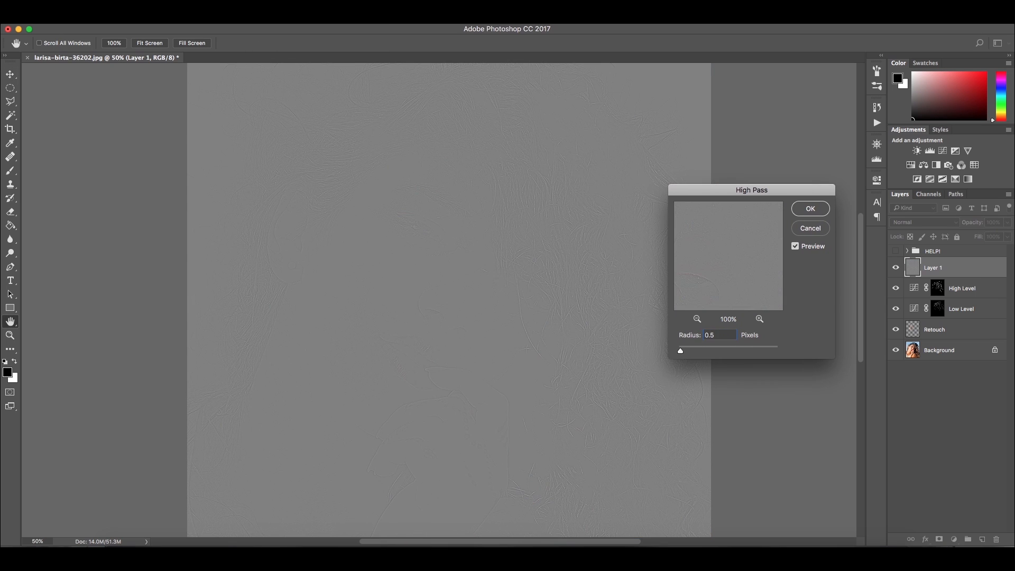
pyautogui.click(810, 209)
pyautogui.press('v')
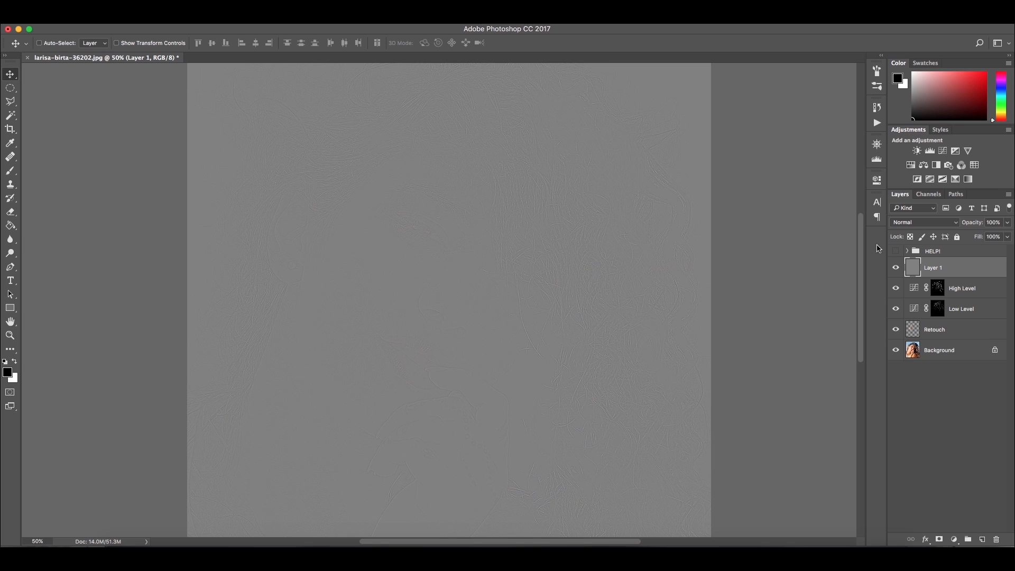
pyautogui.click(931, 224)
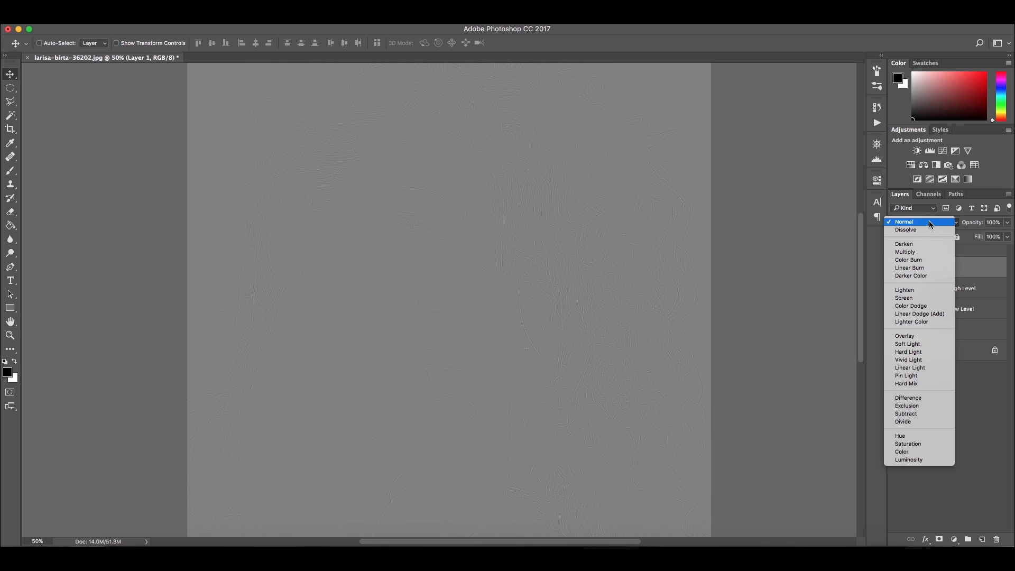
pyautogui.click(931, 370)
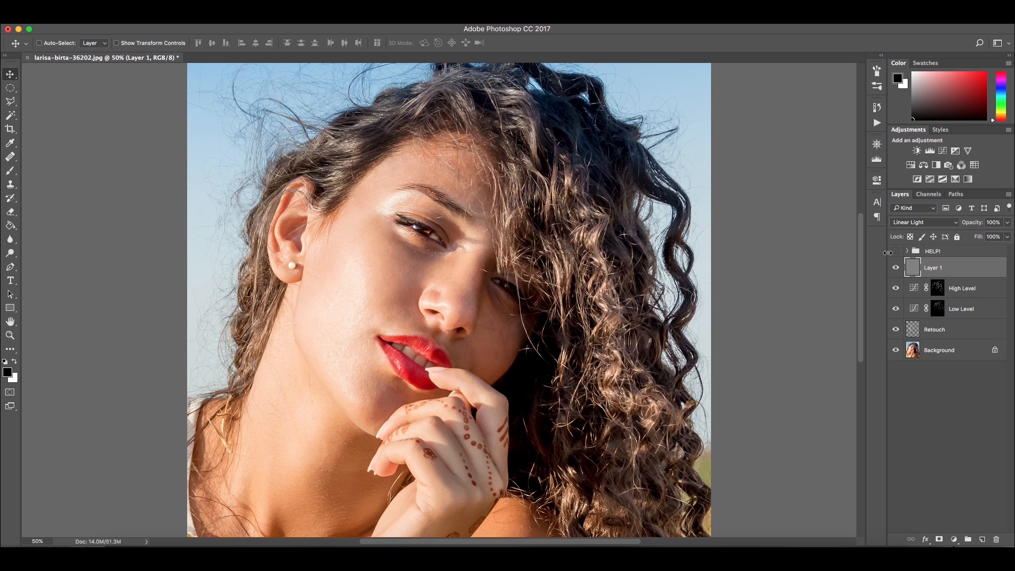
# Toggle the sharpening layer to compare, then delete it
pyautogui.click(895, 268)
pyautogui.click(895, 268)
pyautogui.click(895, 268)
pyautogui.click(895, 268)
pyautogui.moveTo(966, 270); pyautogui.dragTo(981, 539)
pyautogui.press('BackSpace')
pyautogui.press('BackSpace')
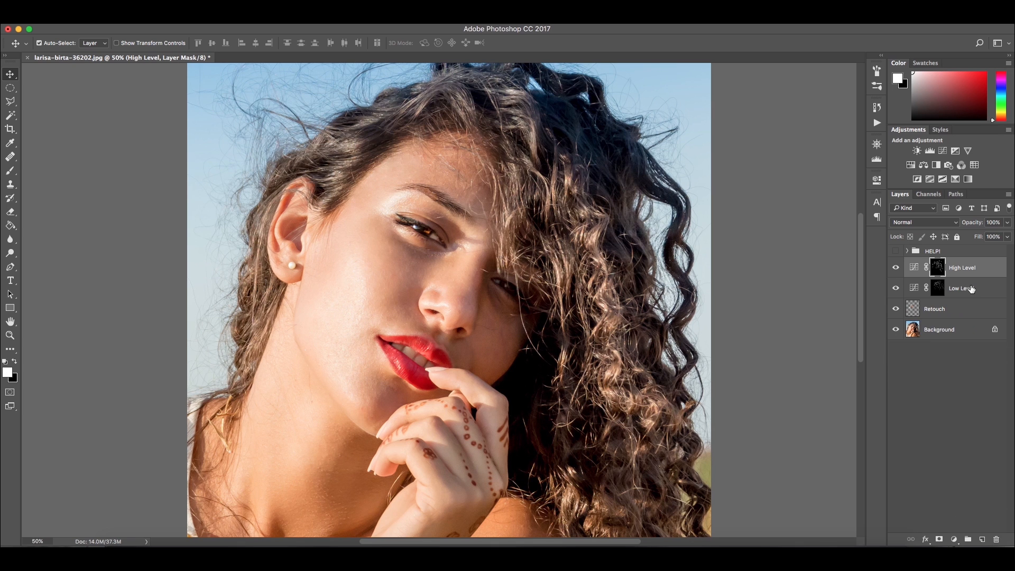
# Stamp all visible layers into a new merged layer and name it EYES
pyautogui.press('super+alt+shift+e')
pyautogui.doubleClick(937, 268)
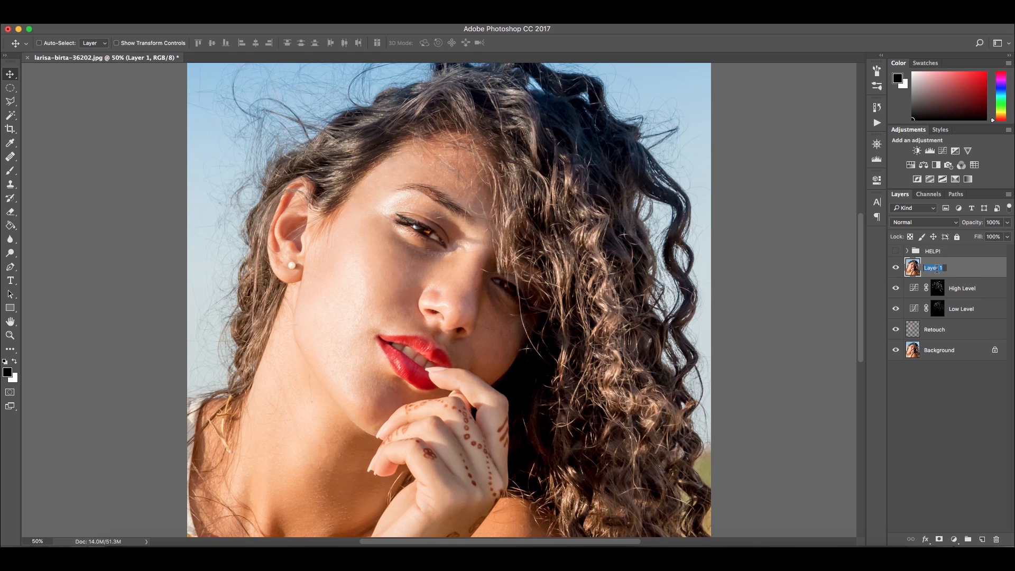
pyautogui.write('EYES')
pyautogui.press('Return')
# Apply High Pass with a 1 pixel radius to the EYES layer and set its blend mode to Linear Light
pyautogui.click(266, 23)
pyautogui.moveTo(312, 233)
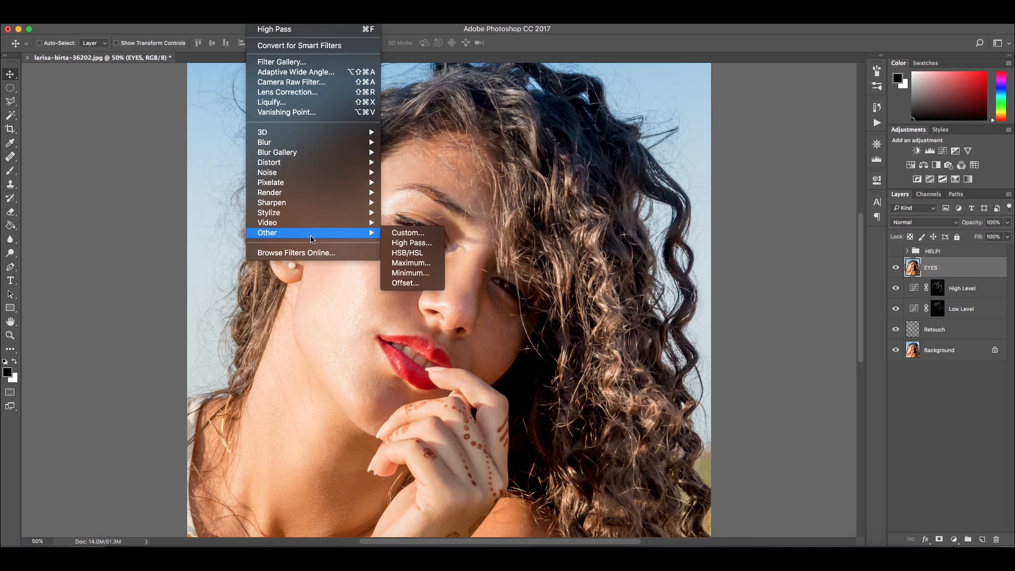
pyautogui.click(420, 242)
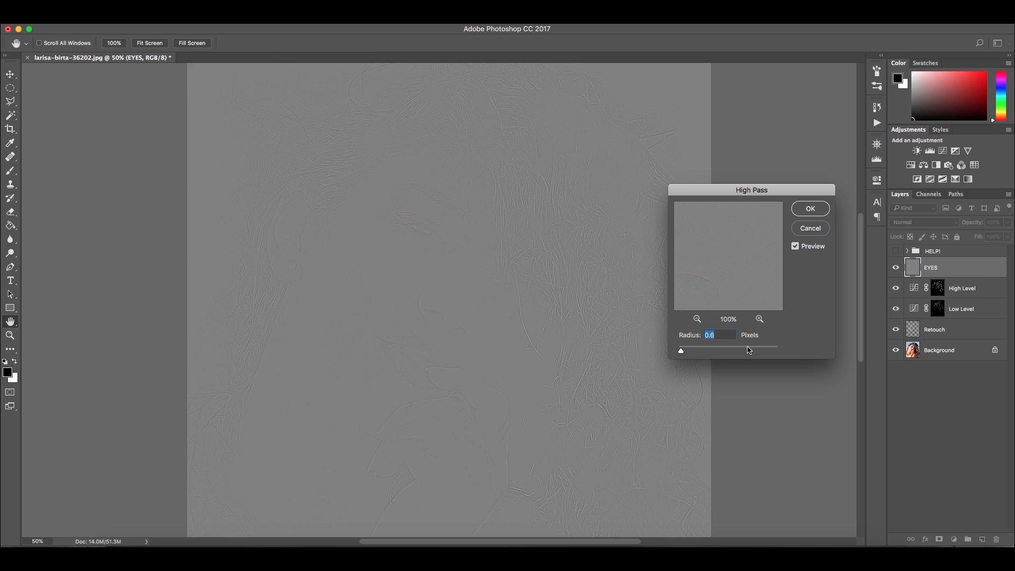
pyautogui.write('1')
pyautogui.click(801, 209)
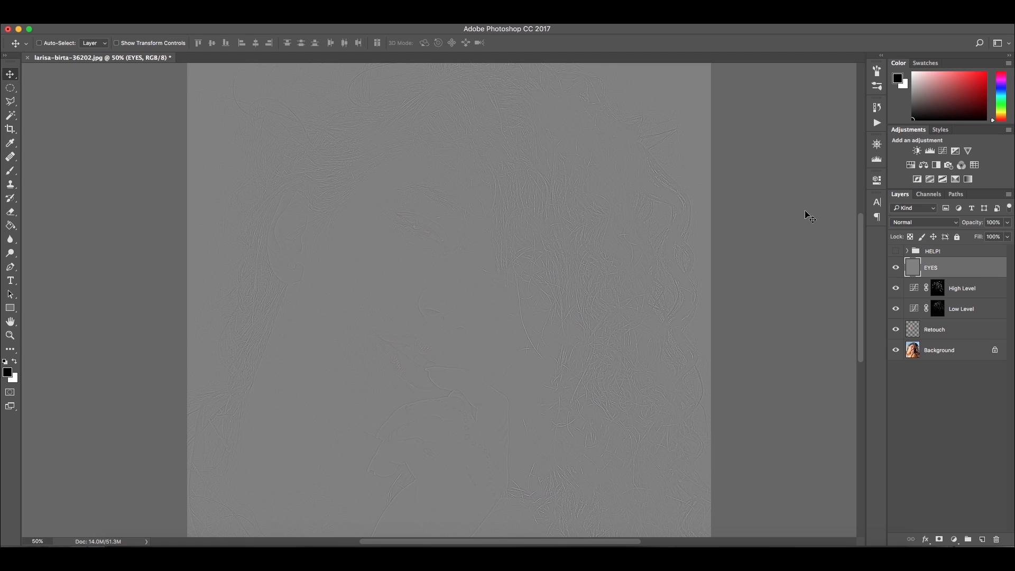
pyautogui.click(921, 226)
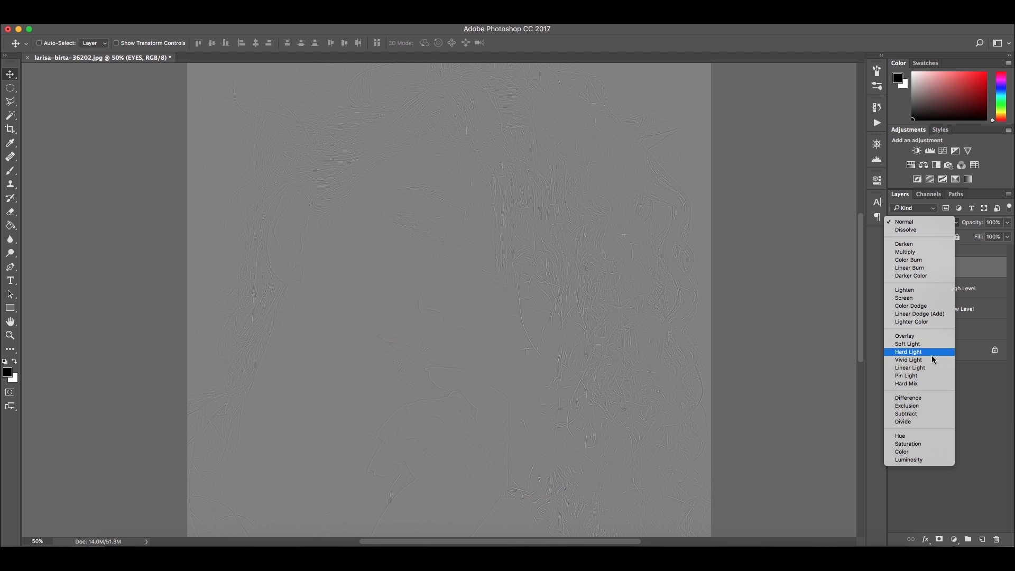
pyautogui.click(929, 372)
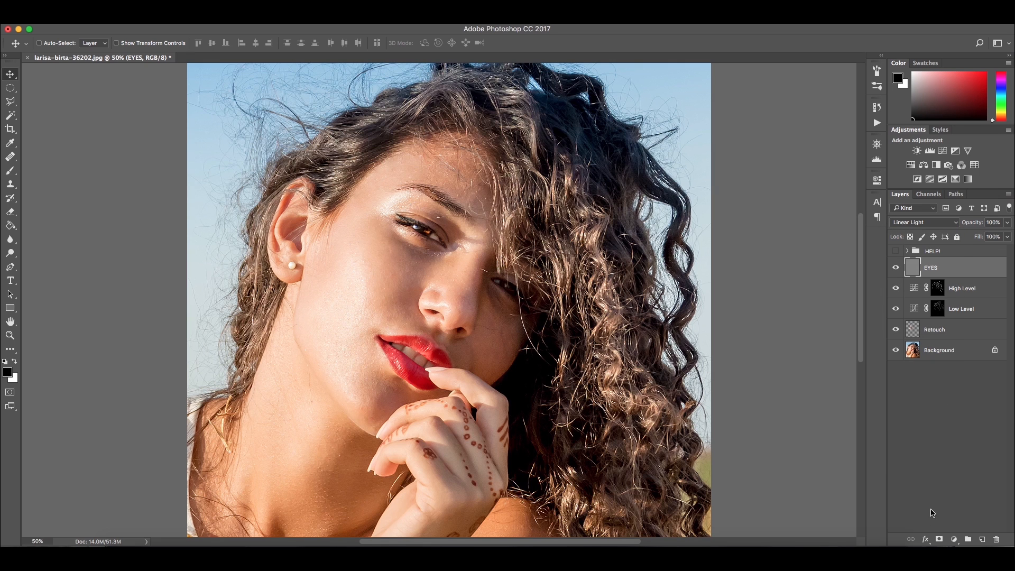
# Add an inverted black layer mask to EYES and paint white over both eyes to reveal the sharpening
pyautogui.click(939, 539)
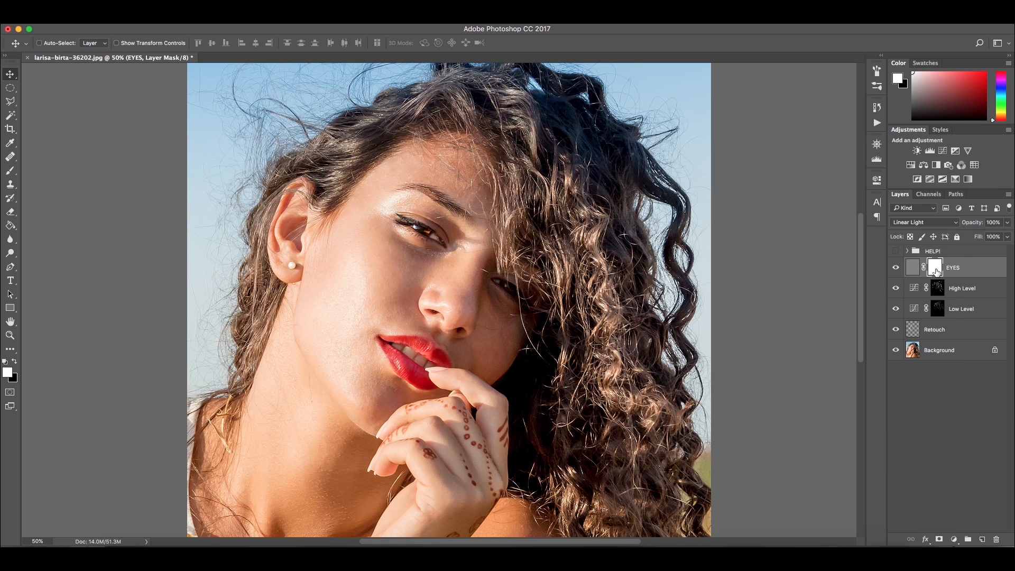
pyautogui.press('super+i')
pyautogui.press('super+plus')
pyautogui.press('super+plus')
pyautogui.press('super+plus')
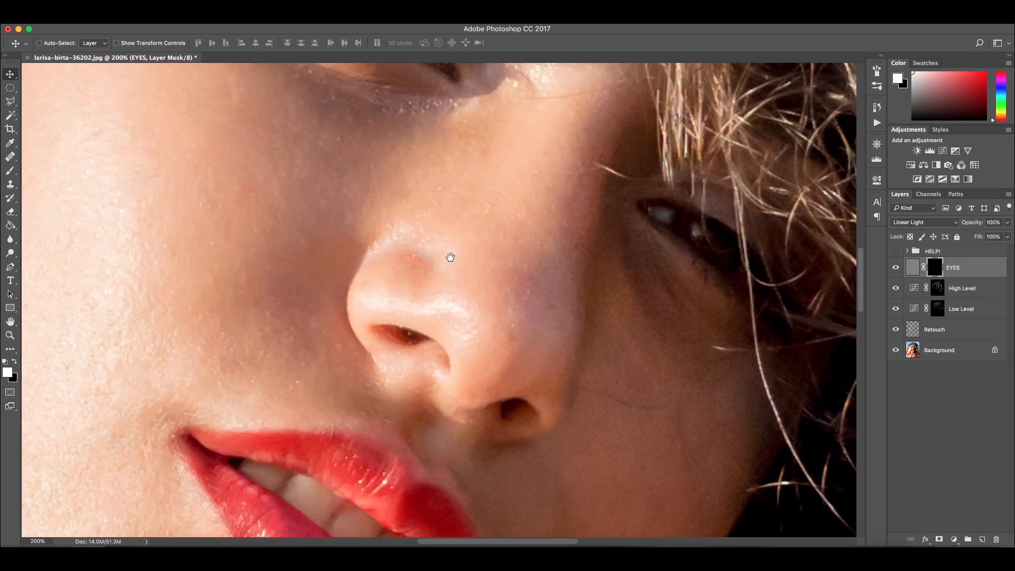
pyautogui.moveTo(449, 257); pyautogui.dragTo(498, 403)
pyautogui.press('b')
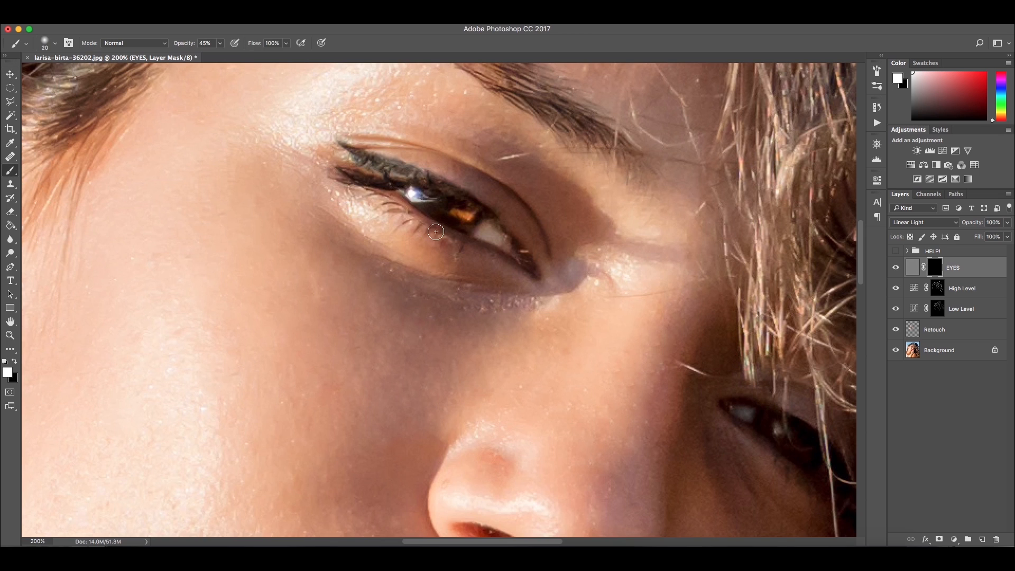
pyautogui.scroll(3, 430, 232)
pyautogui.hscroll(-1, 430, 232)
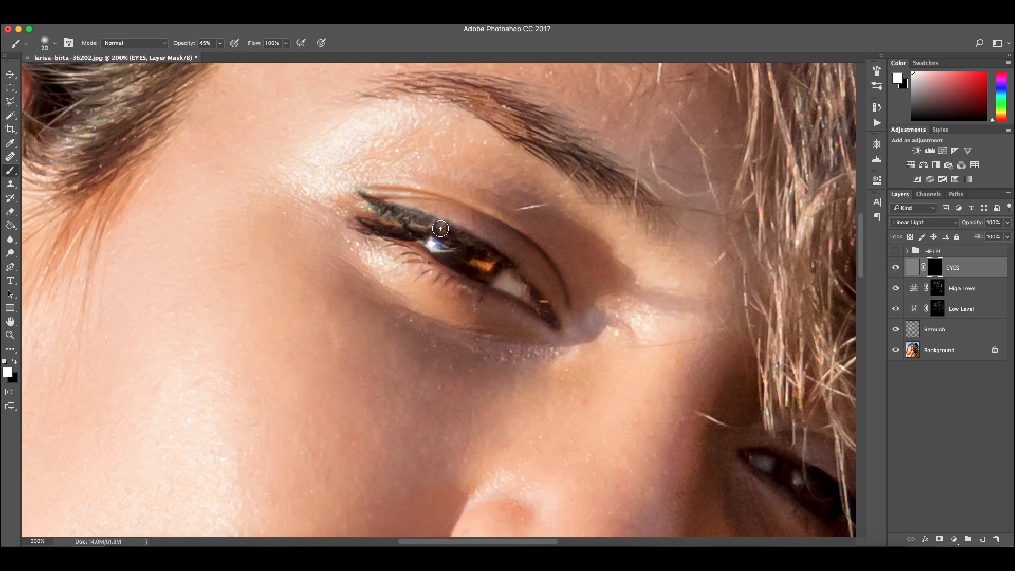
pyautogui.press('x')
pyautogui.press('x')
pyautogui.moveTo(430, 244)
pyautogui.mouseDown()
pyautogui.moveTo(485, 256)
pyautogui.moveTo(440, 245)
pyautogui.moveTo(375, 201)
pyautogui.moveTo(419, 257)
pyautogui.moveTo(548, 316)
pyautogui.mouseUp()
pyautogui.moveTo(737, 362); pyautogui.dragTo(528, 241)
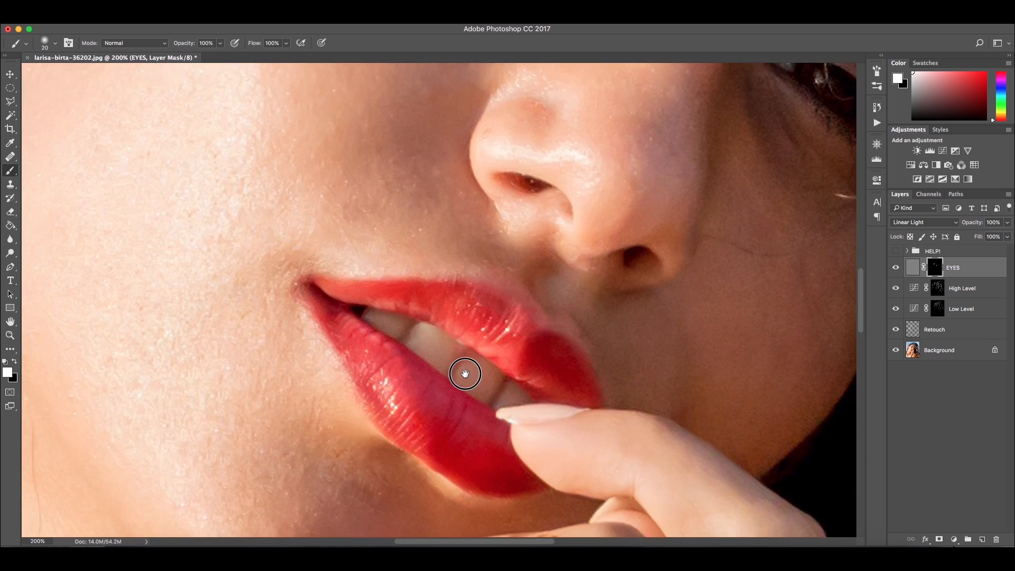
pyautogui.scroll(-2, 465, 369)
pyautogui.moveTo(479, 284)
pyautogui.mouseDown()
pyautogui.moveTo(524, 331)
pyautogui.moveTo(425, 328)
pyautogui.moveTo(342, 278)
pyautogui.moveTo(461, 407)
pyautogui.moveTo(499, 423)
pyautogui.moveTo(351, 294)
pyautogui.moveTo(442, 307)
pyautogui.moveTo(495, 329)
pyautogui.moveTo(395, 281)
pyautogui.mouseUp()
pyautogui.press('x')
pyautogui.press('super+0')
pyautogui.press('v')
# Hide the EYES layer, stamp the remaining visible layers into a new layer and move it above EYES
pyautogui.press('super+plus')
pyautogui.press('super+plus')
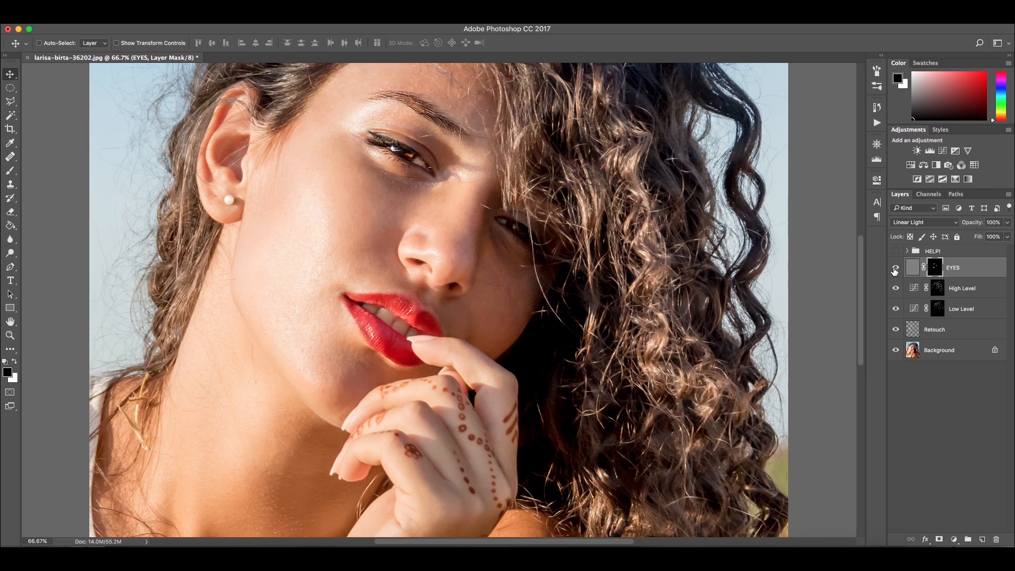
pyautogui.click(896, 270)
pyautogui.click(967, 294)
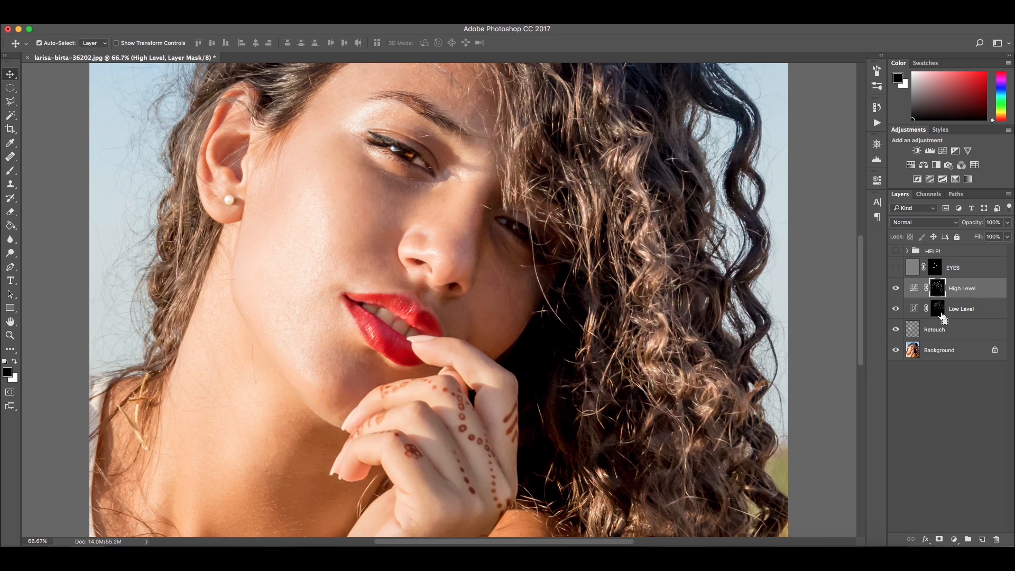
pyautogui.press('super+alt+shift+e')
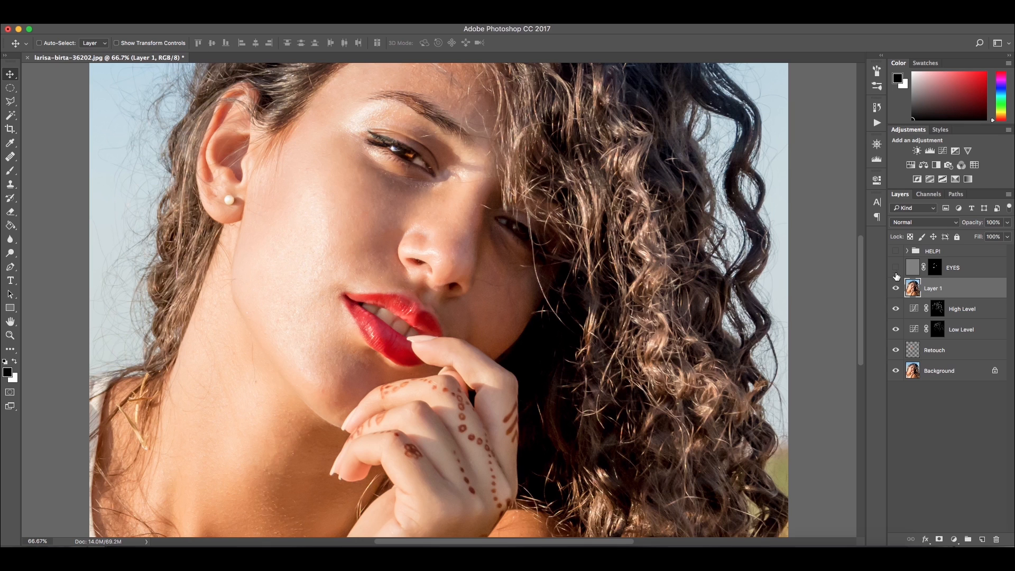
pyautogui.moveTo(950, 294); pyautogui.dragTo(937, 260)
# Show the EYES layer again and name the new top layer HAIR
pyautogui.click(895, 288)
pyautogui.doubleClick(934, 269)
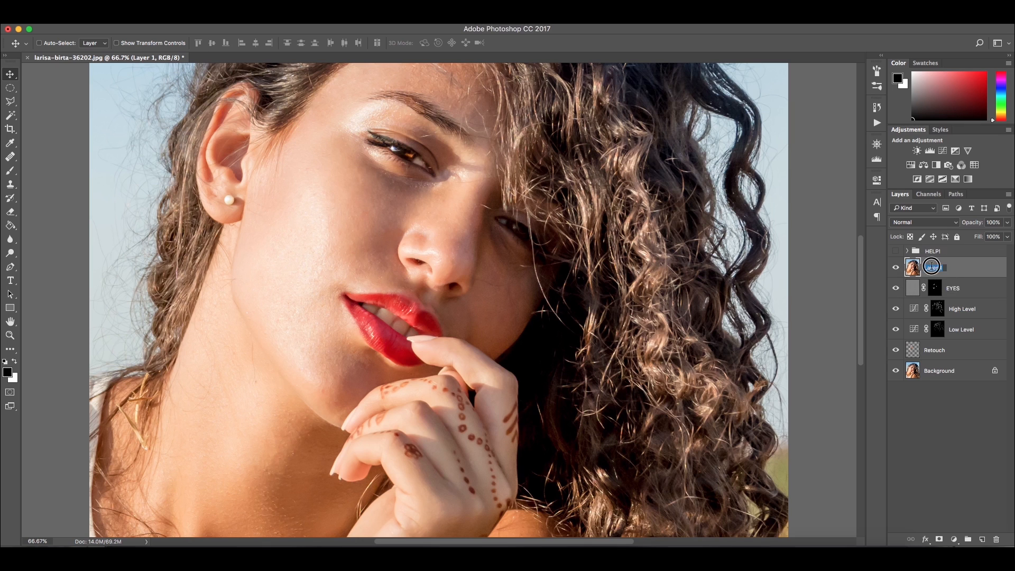
pyautogui.write('HAIR')
pyautogui.press('Return')
# Apply High Pass with a 1 pixel radius to the HAIR layer and set its blend mode to Linear Light
pyautogui.hscroll(8, 571, 208)
pyautogui.scroll(5, 571, 209)
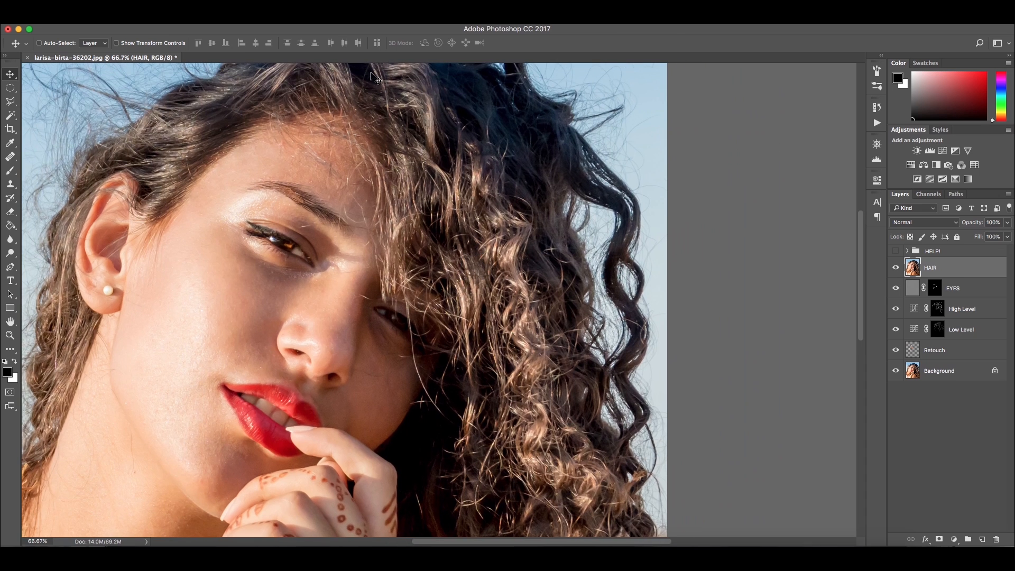
pyautogui.click(251, 23)
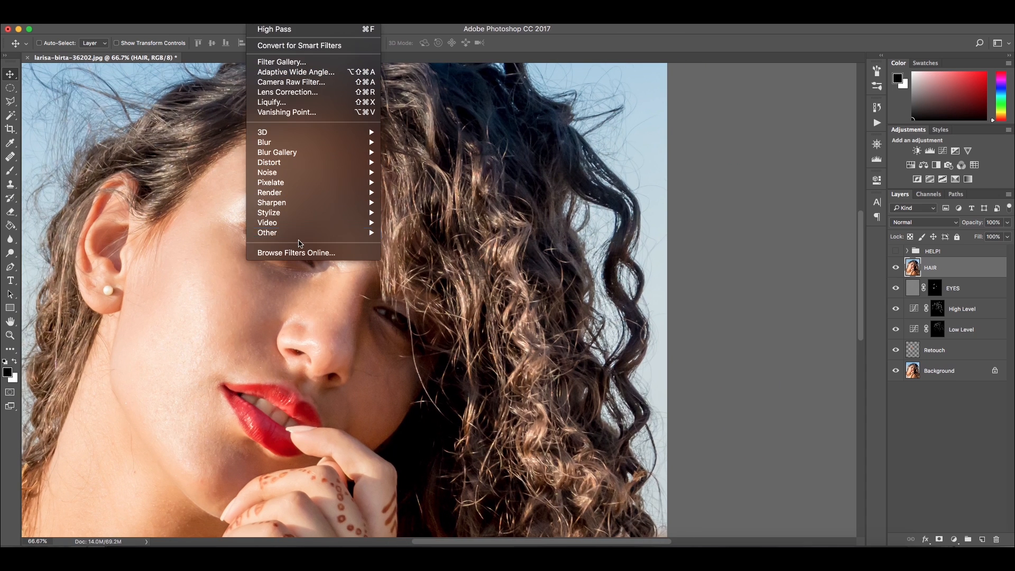
pyautogui.moveTo(305, 236)
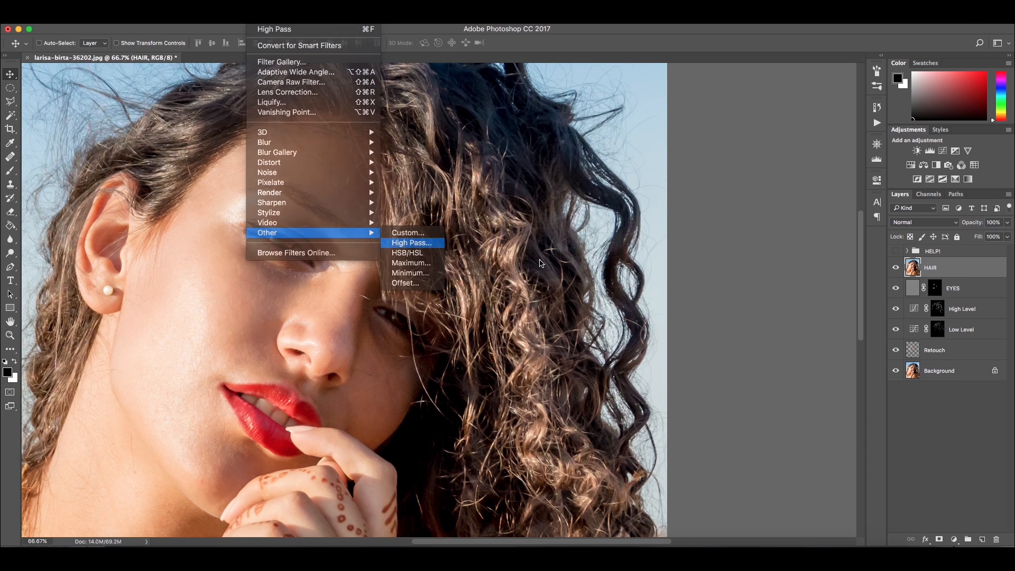
pyautogui.press('Return')
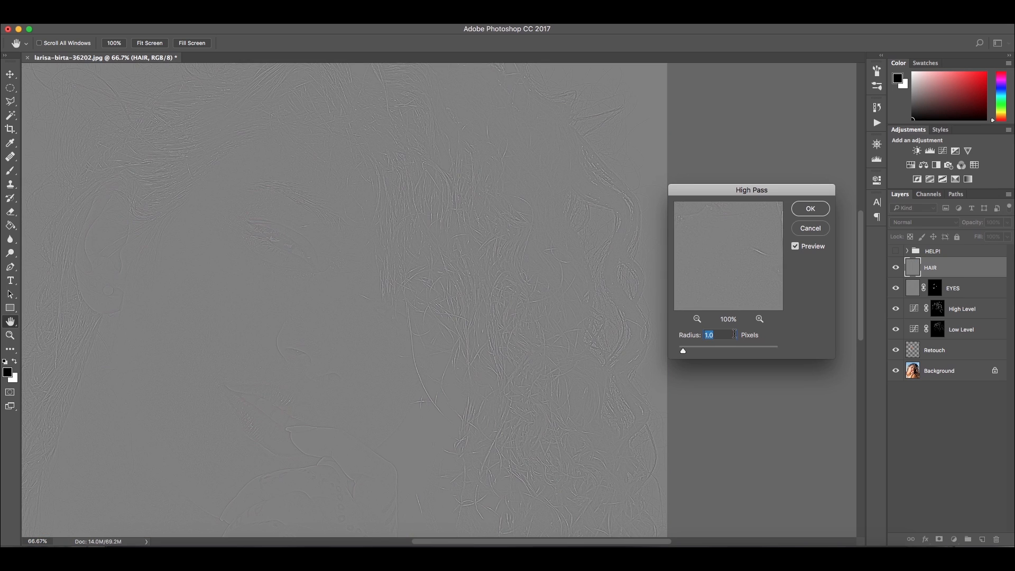
pyautogui.write('1')
pyautogui.click(809, 209)
pyautogui.click(923, 222)
pyautogui.click(909, 375)
# Add a black layer mask to HAIR and paint white over the hair with a 250 px brush
pyautogui.keyDown('alt'); pyautogui.click(939, 539); pyautogui.keyUp('alt')
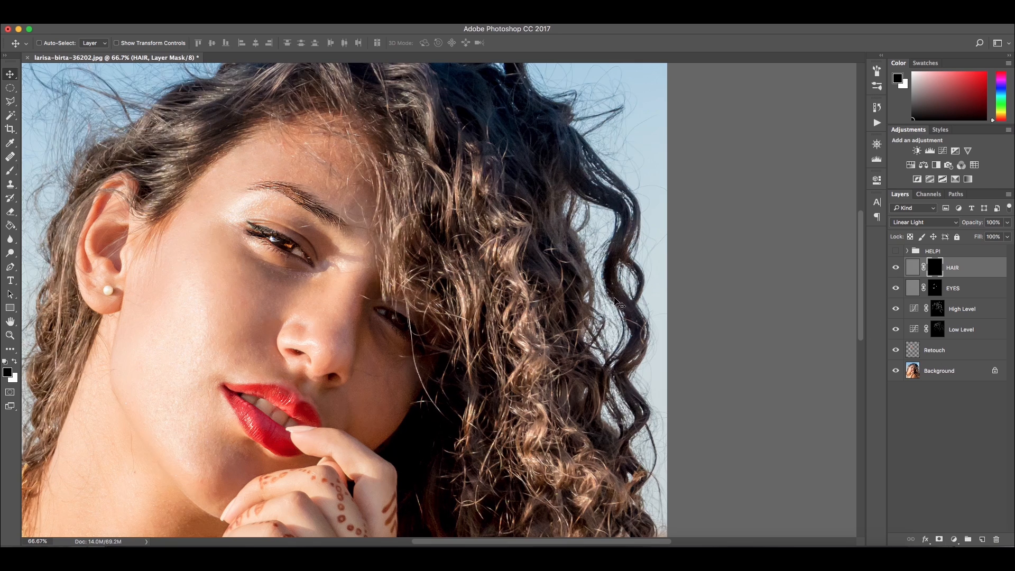
pyautogui.press('b')
pyautogui.press('super+minus')
pyautogui.press(']')
pyautogui.press(']')
pyautogui.press(']')
pyautogui.press(']')
pyautogui.press(']')
pyautogui.press(']')
pyautogui.press(']')
pyautogui.press(']')
pyautogui.press(']')
pyautogui.press(']')
pyautogui.press(']')
pyautogui.press(']')
pyautogui.press(']')
pyautogui.press(']')
pyautogui.press(']')
pyautogui.press('x')
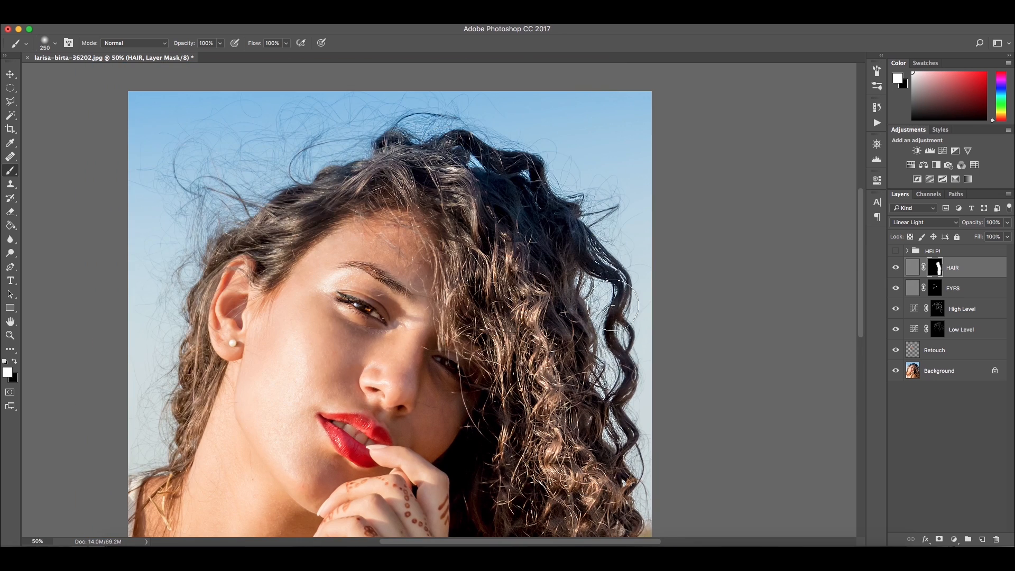
pyautogui.moveTo(525, 494); pyautogui.dragTo(504, 373)
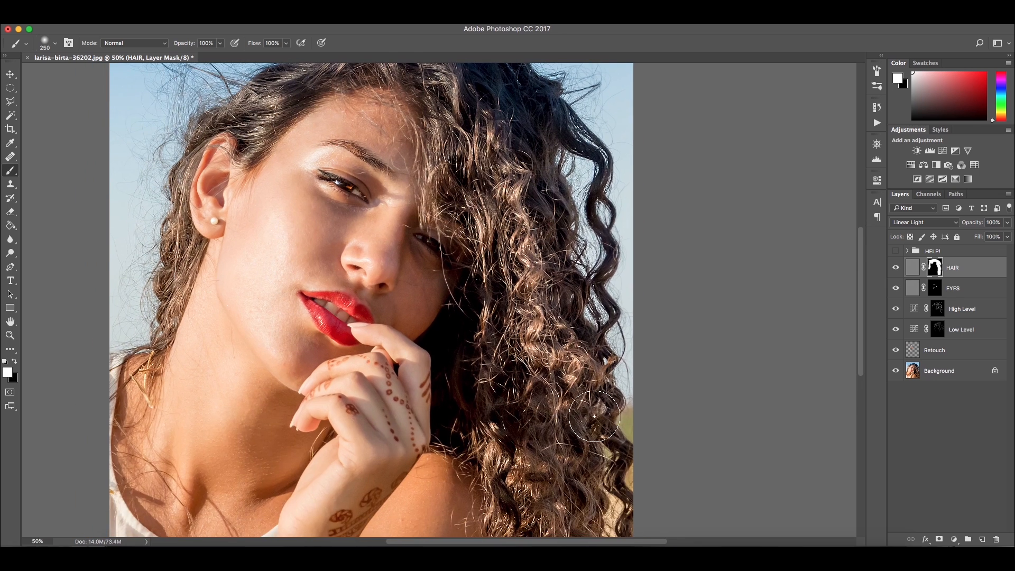
pyautogui.moveTo(480, 156); pyautogui.dragTo(544, 209)
# Hide HAIR and EYES, then stamp the visible layers into a new layer above High Level named SKIN
pyautogui.moveTo(895, 269); pyautogui.dragTo(895, 289)
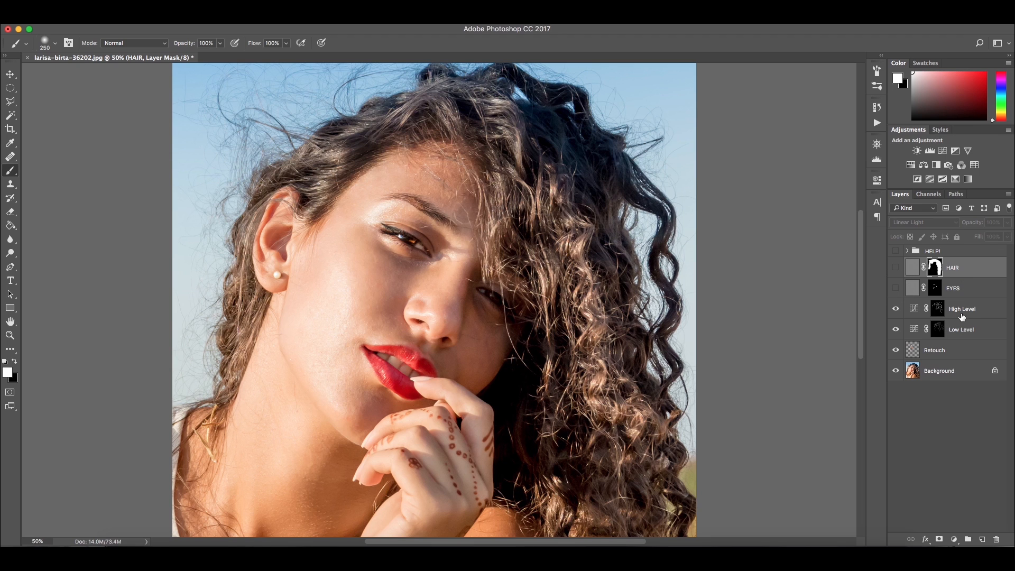
pyautogui.click(963, 314)
pyautogui.press('alt+shift+super+e')
pyautogui.doubleClick(935, 310)
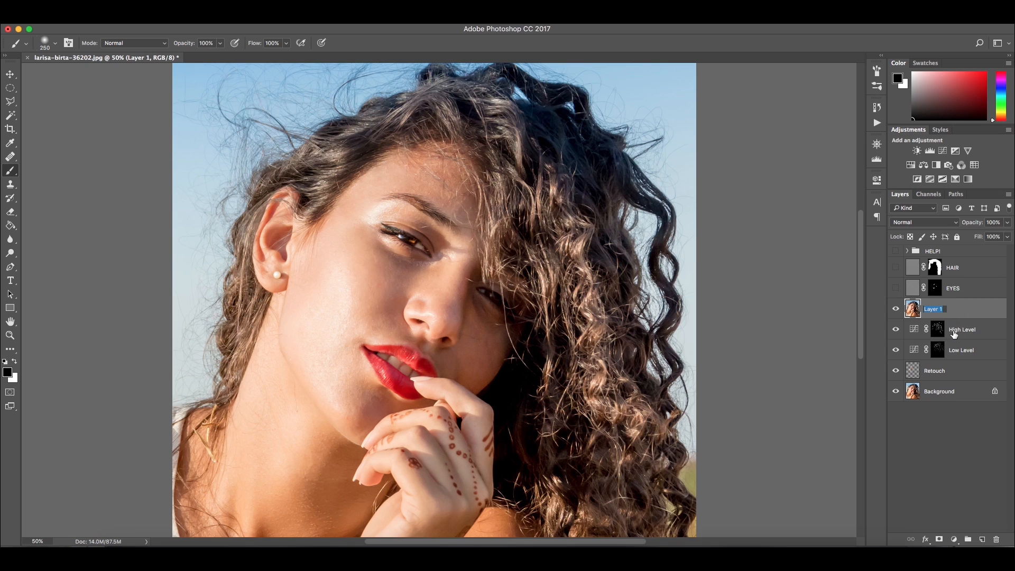
pyautogui.write('SKIN')
pyautogui.press('Return')
# Apply High Pass with a 0.8 pixel radius to the SKIN layer and set its blend mode to Linear Light
pyautogui.press('v')
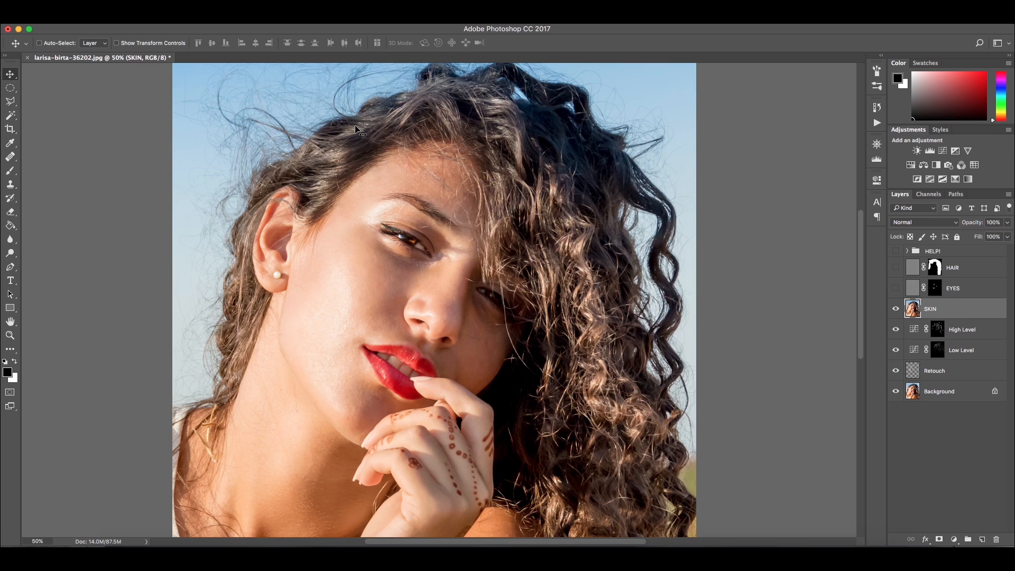
pyautogui.click(275, 29)
pyautogui.moveTo(365, 236)
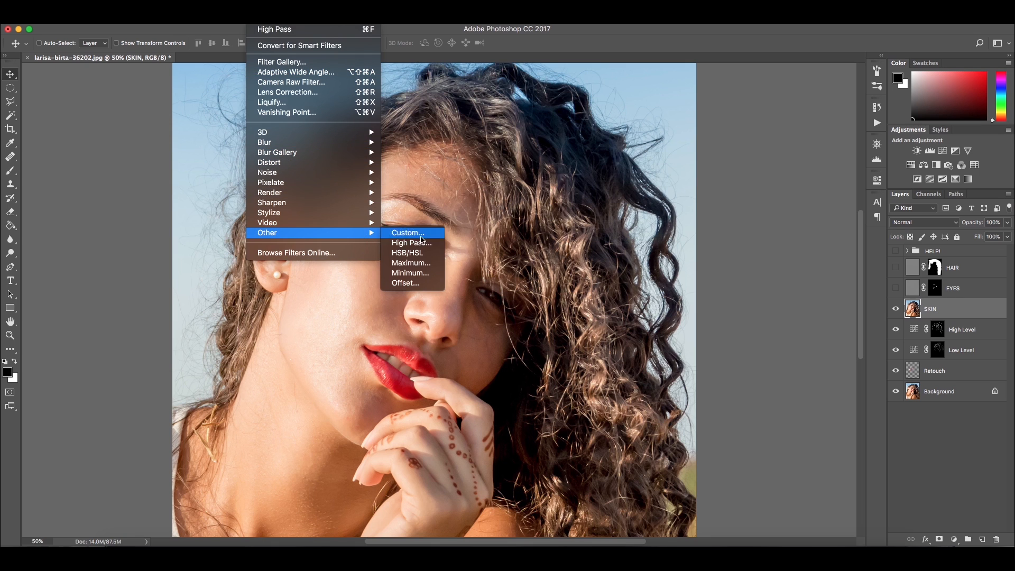
pyautogui.click(417, 243)
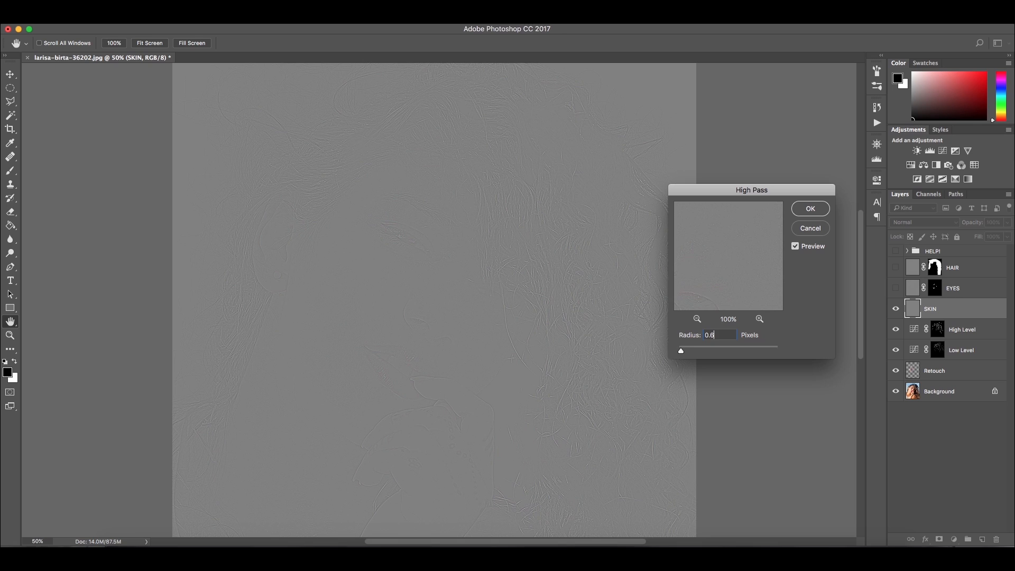
pyautogui.press('Return')
pyautogui.click(924, 222)
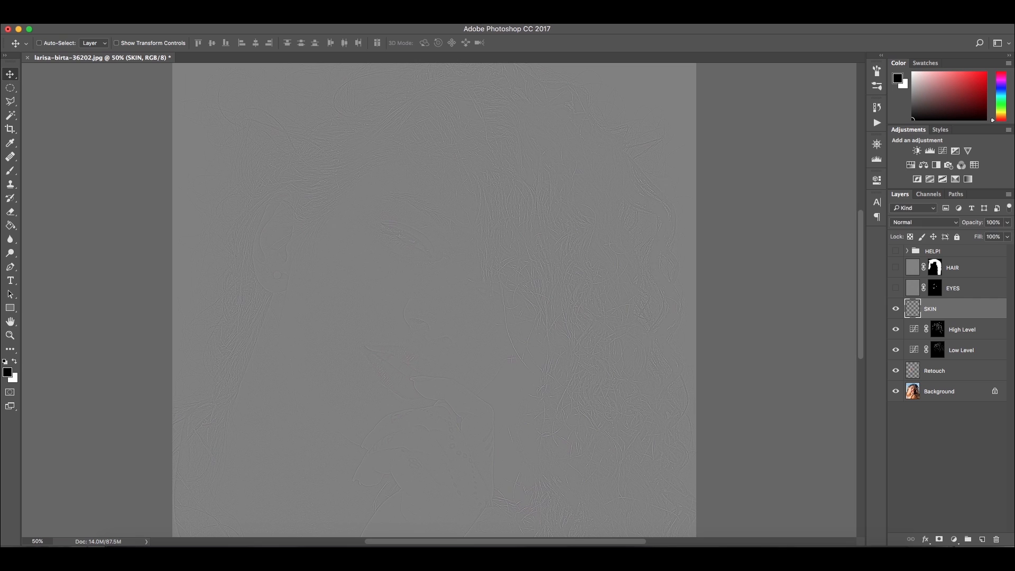
pyautogui.click(910, 367)
# Move SKIN to the top of the layer stack and give it an inverted black layer mask
pyautogui.moveTo(951, 309); pyautogui.dragTo(953, 258)
pyautogui.click(938, 539)
pyautogui.press('super+i')
# Paint white on the SKIN mask over the face, neck and chest skin, resizing the brush around the features
pyautogui.hscroll(-3, 481, 297)
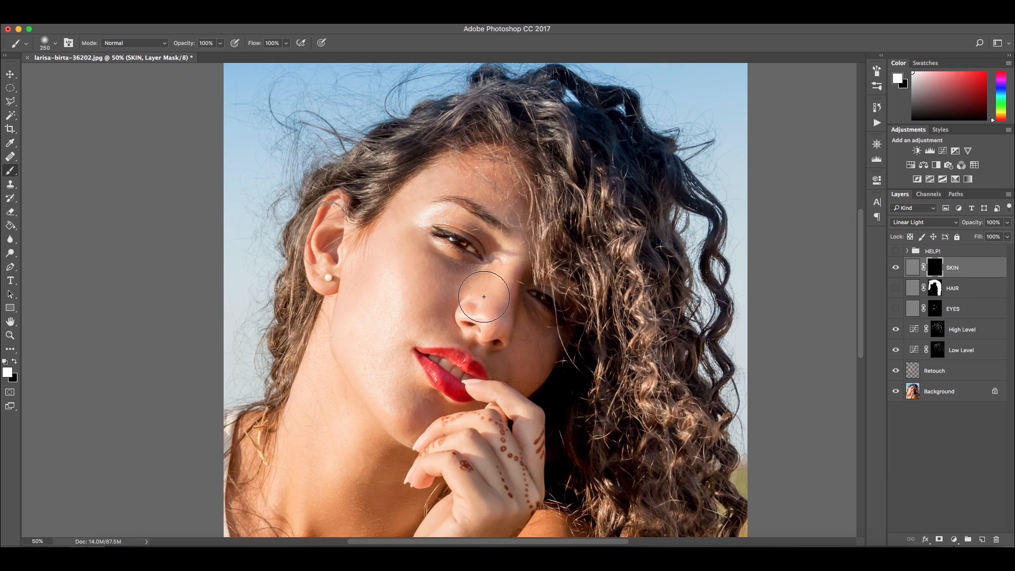
pyautogui.press('b')
pyautogui.scroll(3, 481, 297)
pyautogui.press('[')
pyautogui.press('[')
pyautogui.press('[')
pyautogui.press('[')
pyautogui.press('[')
pyautogui.press('[')
pyautogui.press('[')
pyautogui.moveTo(439, 243)
pyautogui.mouseDown()
pyautogui.moveTo(508, 282)
pyautogui.moveTo(508, 360)
pyautogui.moveTo(552, 370)
pyautogui.moveTo(439, 350)
pyautogui.mouseUp()
pyautogui.press(']')
pyautogui.press(']')
pyautogui.press(']')
pyautogui.press(']')
pyautogui.moveTo(369, 305)
pyautogui.mouseDown()
pyautogui.moveTo(403, 412)
pyautogui.moveTo(372, 397)
pyautogui.mouseUp()
pyautogui.moveTo(341, 397); pyautogui.dragTo(358, 235)
pyautogui.moveTo(390, 305)
pyautogui.mouseDown()
pyautogui.moveTo(320, 434)
pyautogui.moveTo(529, 264)
pyautogui.mouseUp()
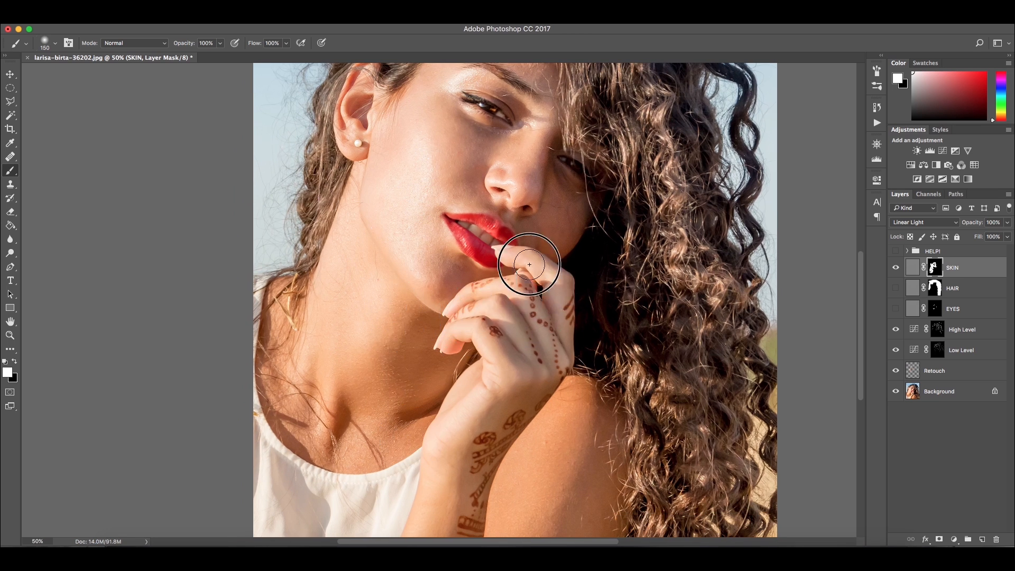
# Show the HAIR layer again
pyautogui.scroll(3, 524, 280)
pyautogui.press('v')
pyautogui.click(896, 288)
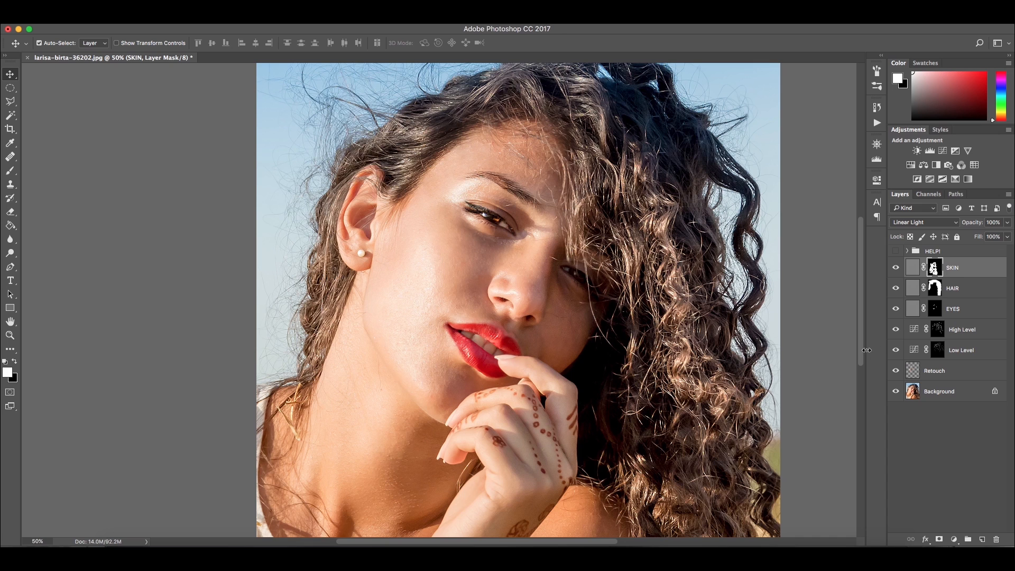
# Group all layers from SKIN down to Retouch into a group named Full Retouch
pyautogui.press('super+minus')
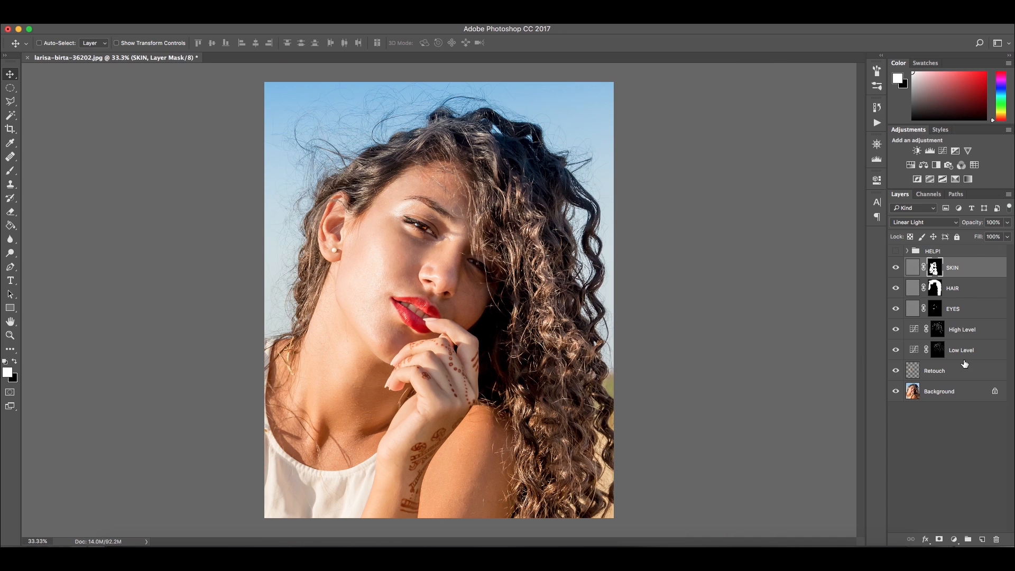
pyautogui.keyDown('shift'); pyautogui.click(966, 373); pyautogui.keyUp('shift')
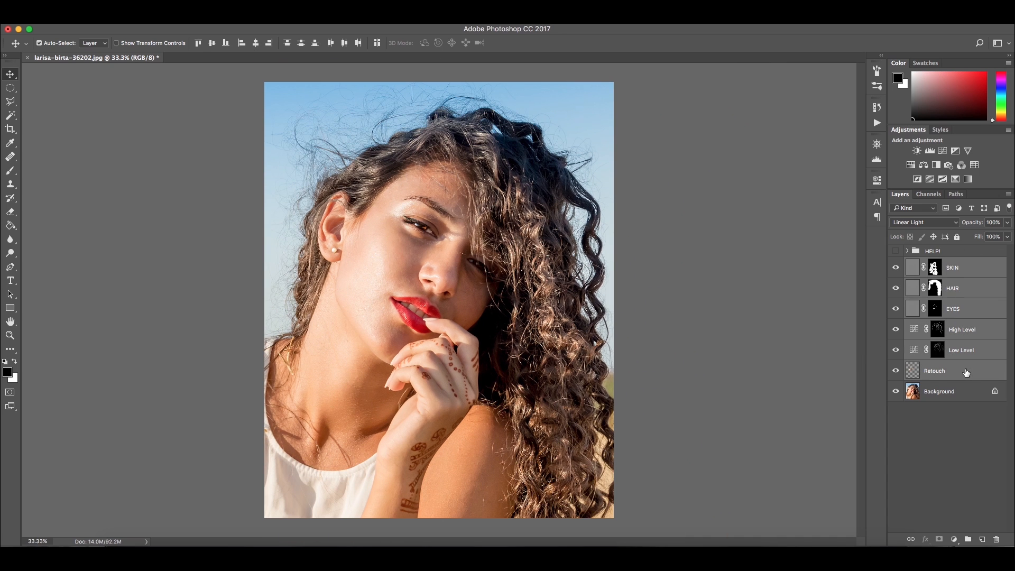
pyautogui.press('super+g')
pyautogui.write('Fu')
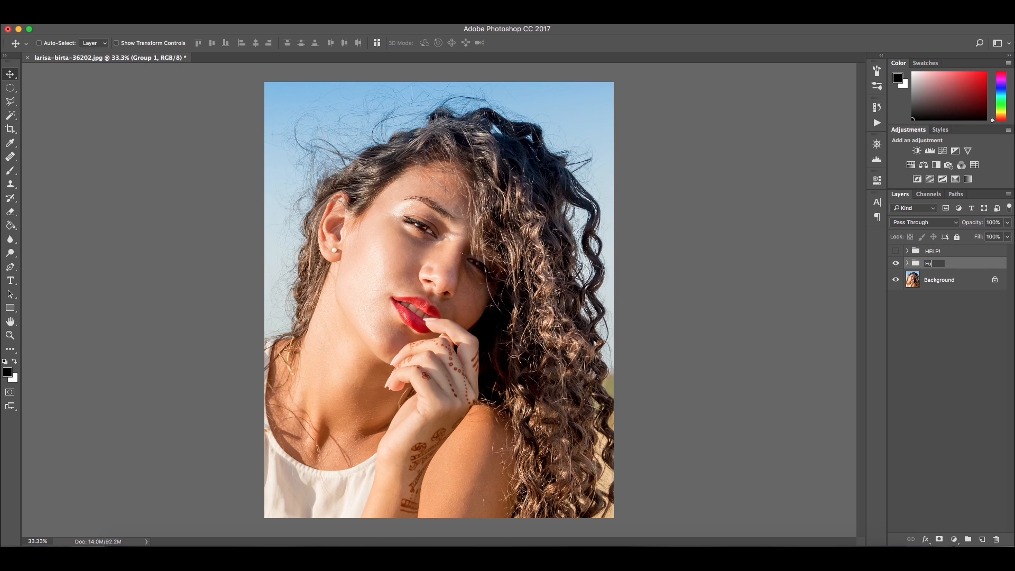
pyautogui.write('Retouch')
pyautogui.press('Return')
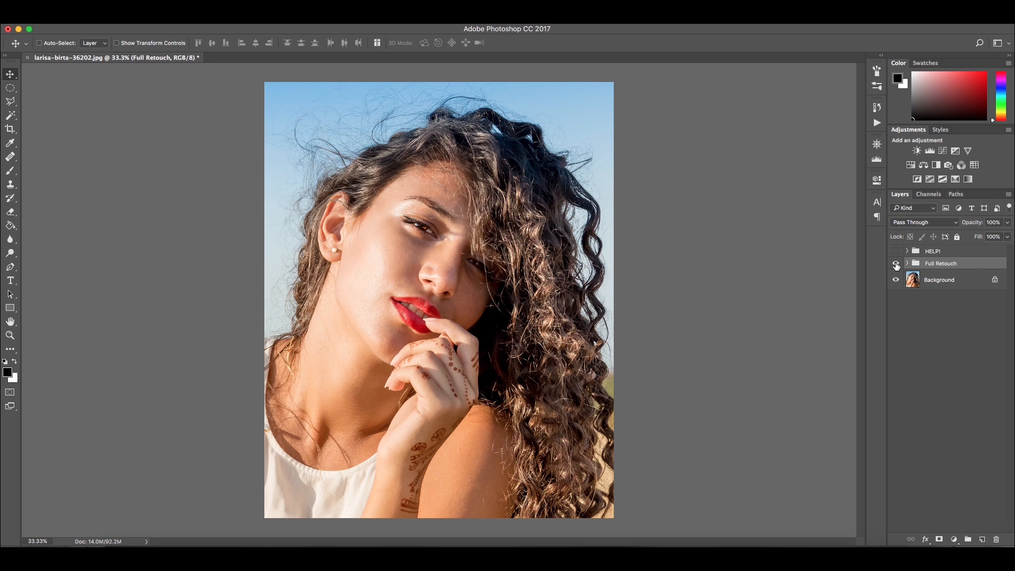
# Toggle the Full Retouch group's visibility to compare before and after
pyautogui.click(895, 264)
pyautogui.click(896, 263)
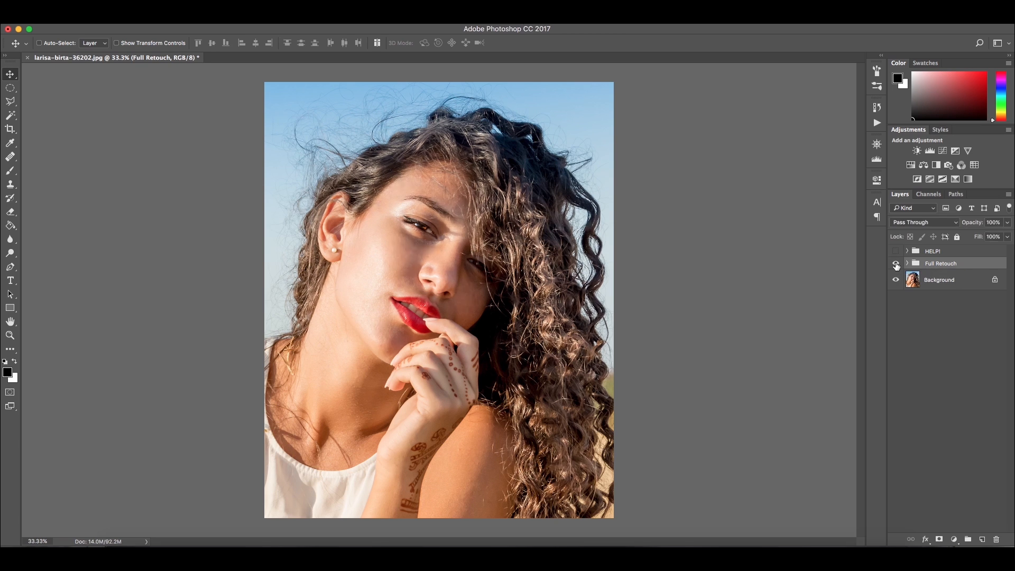